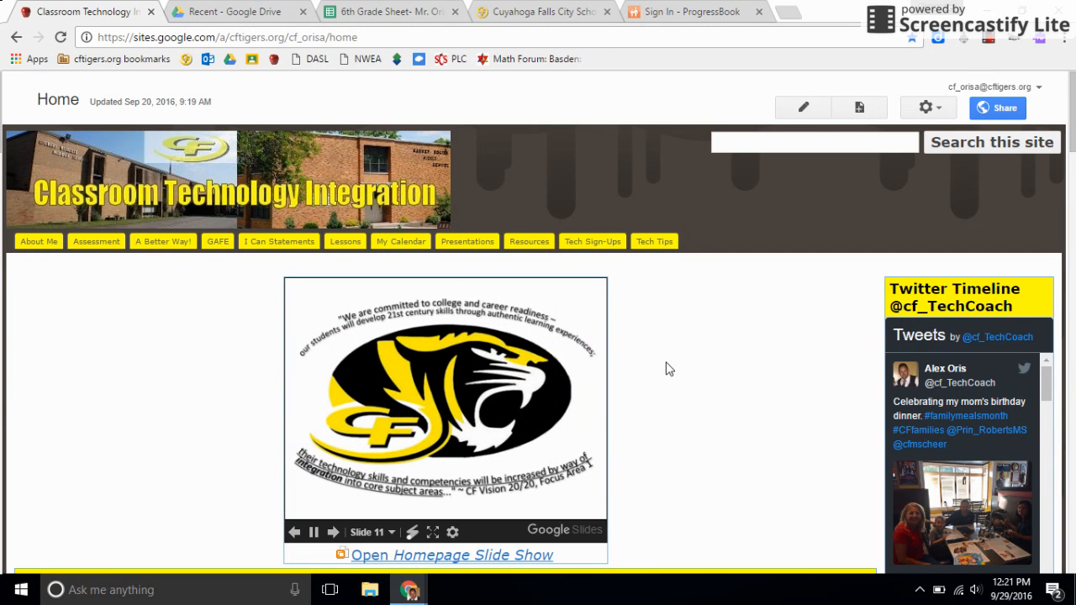
Switch to the 6th Grade Sheet, select the grade table A1:K8, and insert a chart from it
click(406, 10)
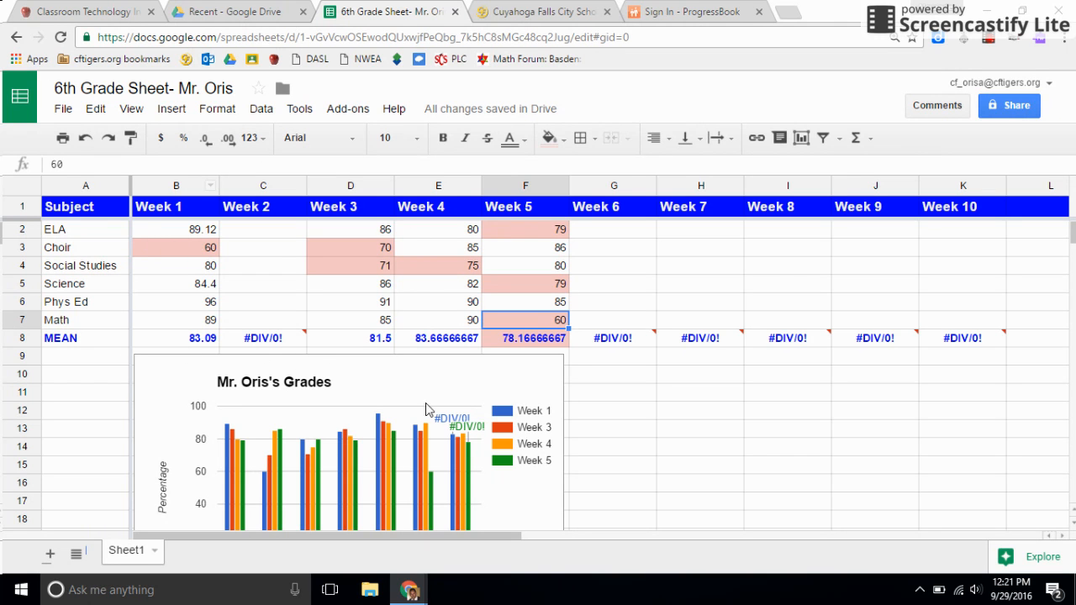
scroll(436, 387, down, 3)
scroll(395, 386, up, 3)
click(87, 207)
drag(97, 227, 958, 336)
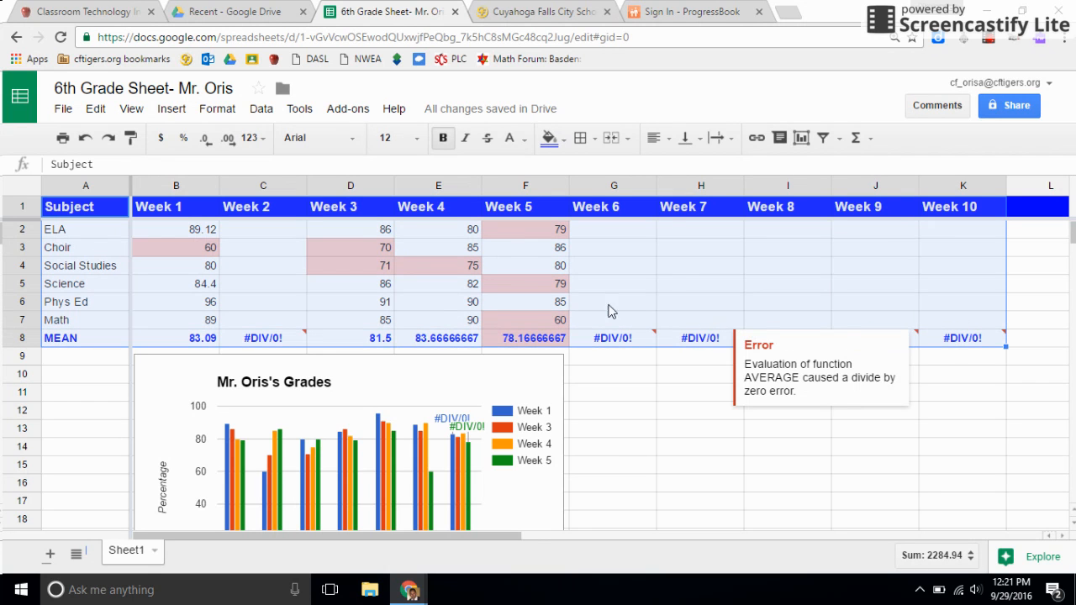
click(166, 112)
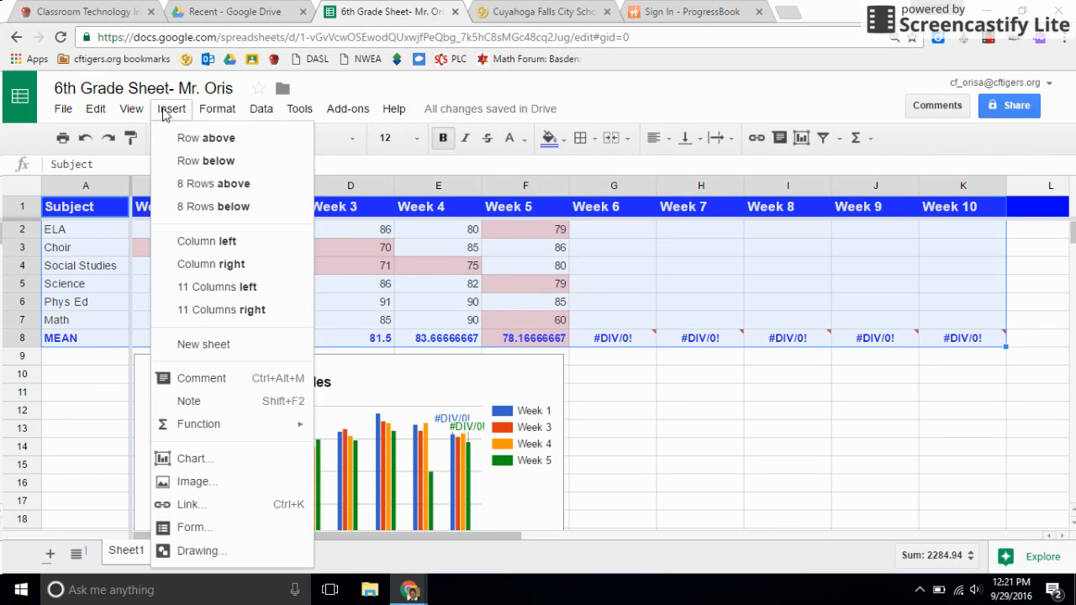
click(208, 458)
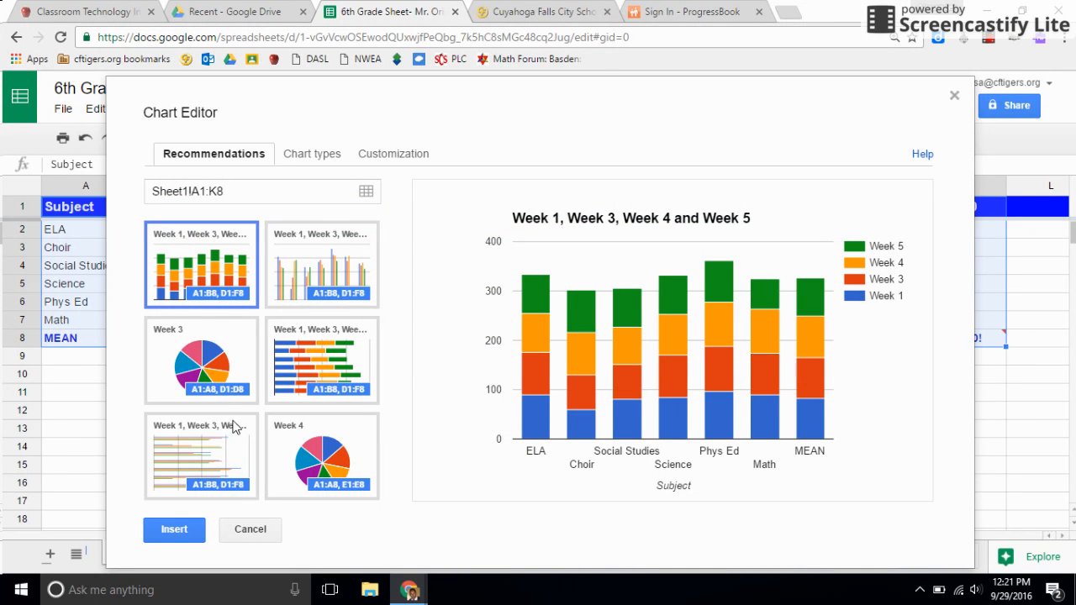
Choose a basic line chart as the chart type
click(290, 264)
mouse_move(530, 407)
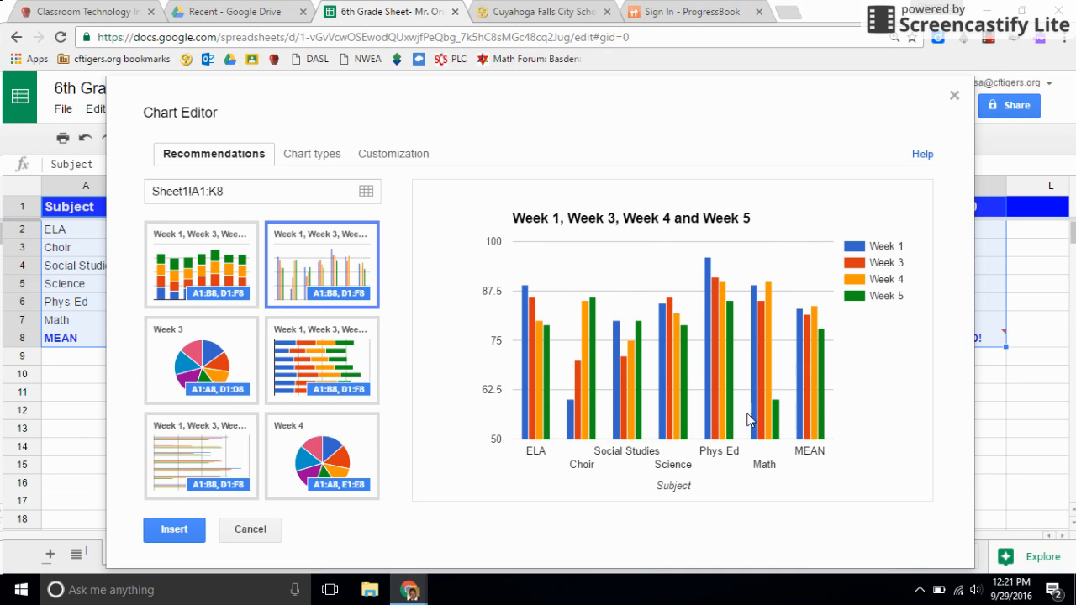
click(332, 157)
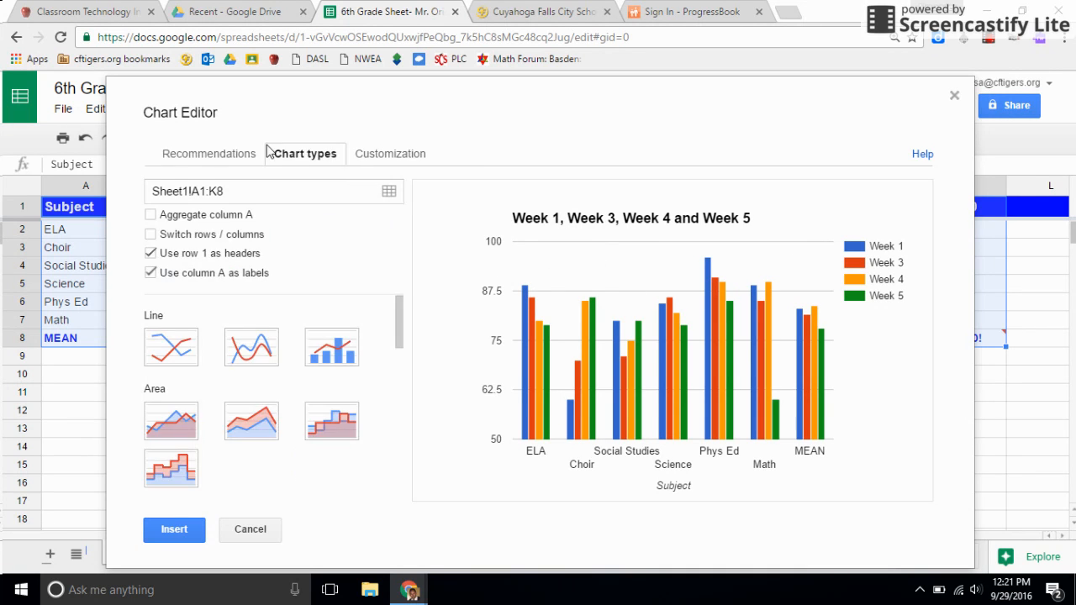
click(172, 351)
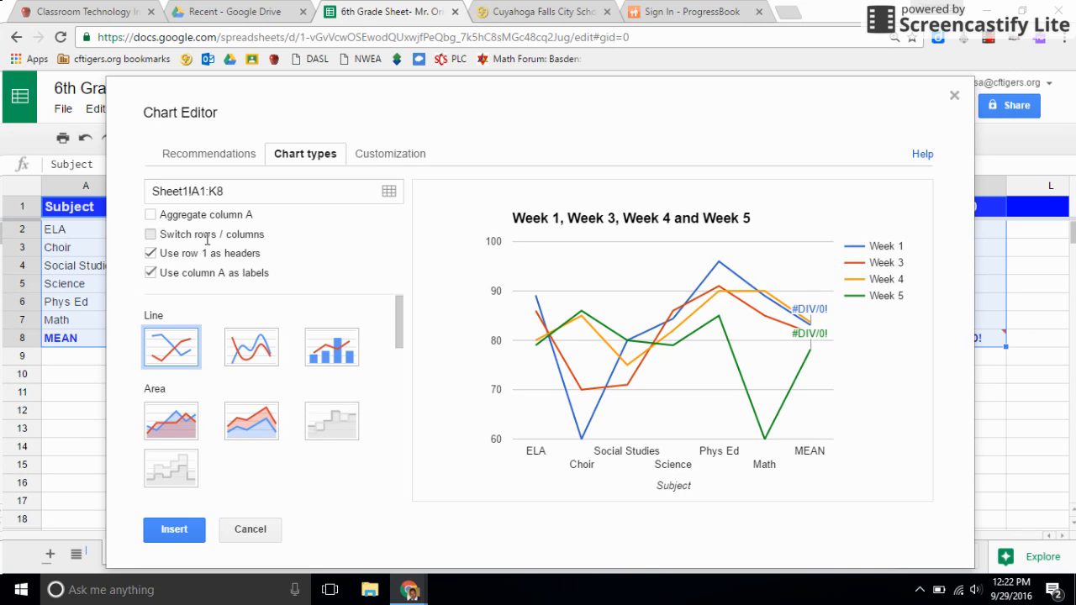
Switch rows and columns so subjects become the chart's data series
click(257, 235)
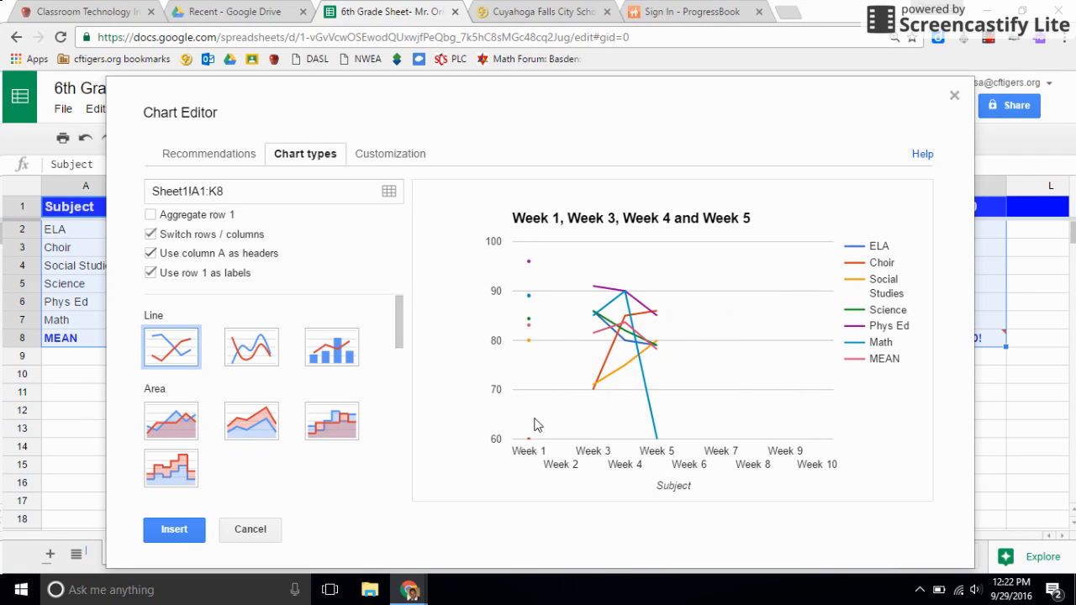
mouse_move(529, 288)
mouse_move(594, 290)
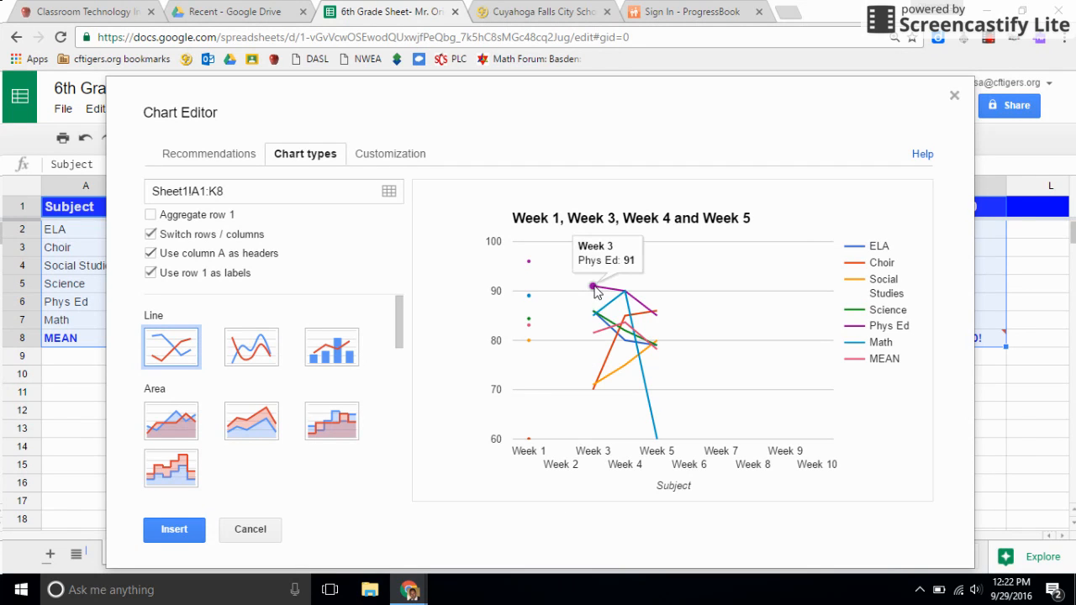
mouse_move(650, 311)
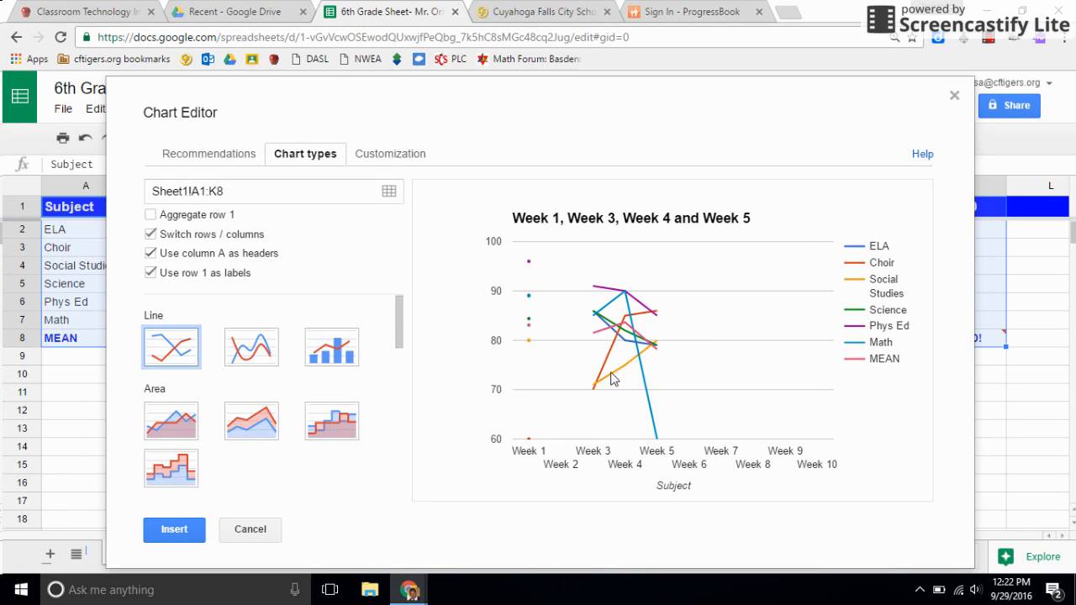
mouse_move(631, 379)
mouse_move(598, 383)
mouse_move(535, 263)
Turn on Aggregate row 1 for the chart data
click(152, 217)
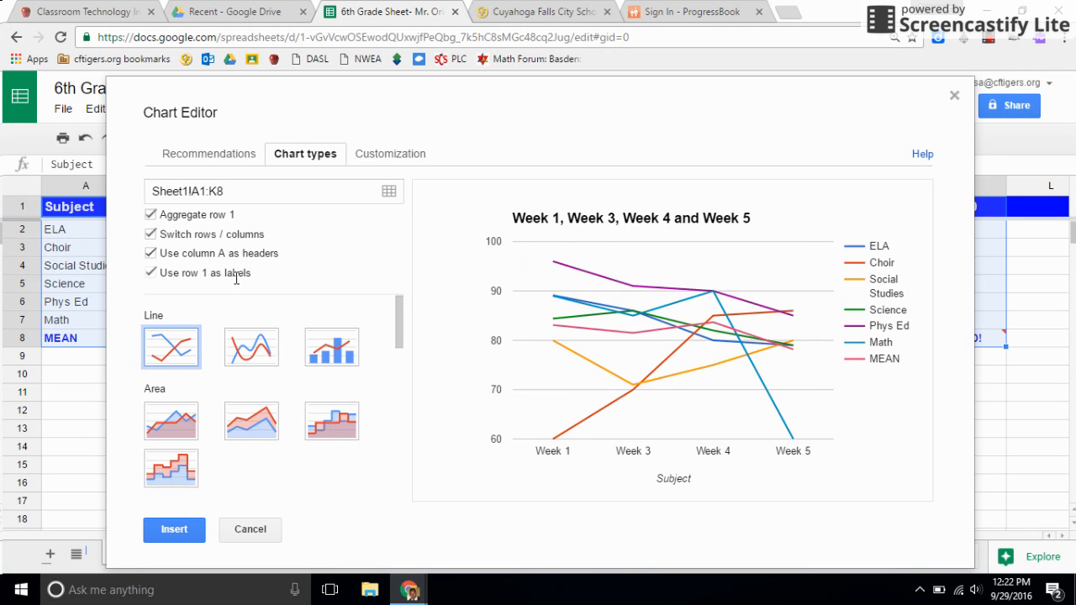
mouse_move(551, 265)
mouse_move(792, 353)
Set the chart title to Mr. Oris's 1st Quarter Grades
click(395, 155)
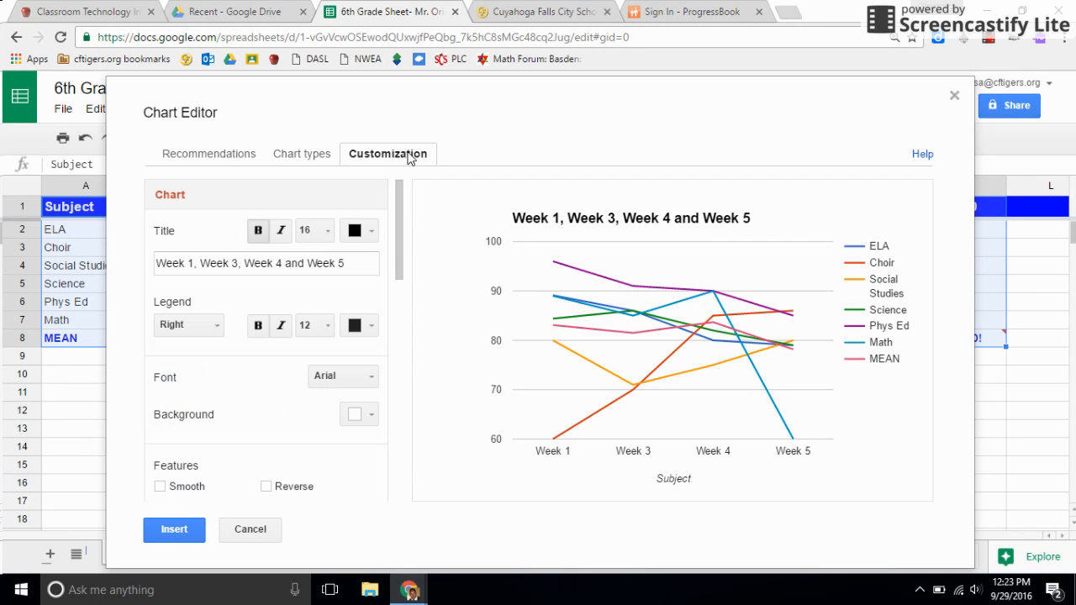
click(343, 264)
drag(343, 264, 159, 267)
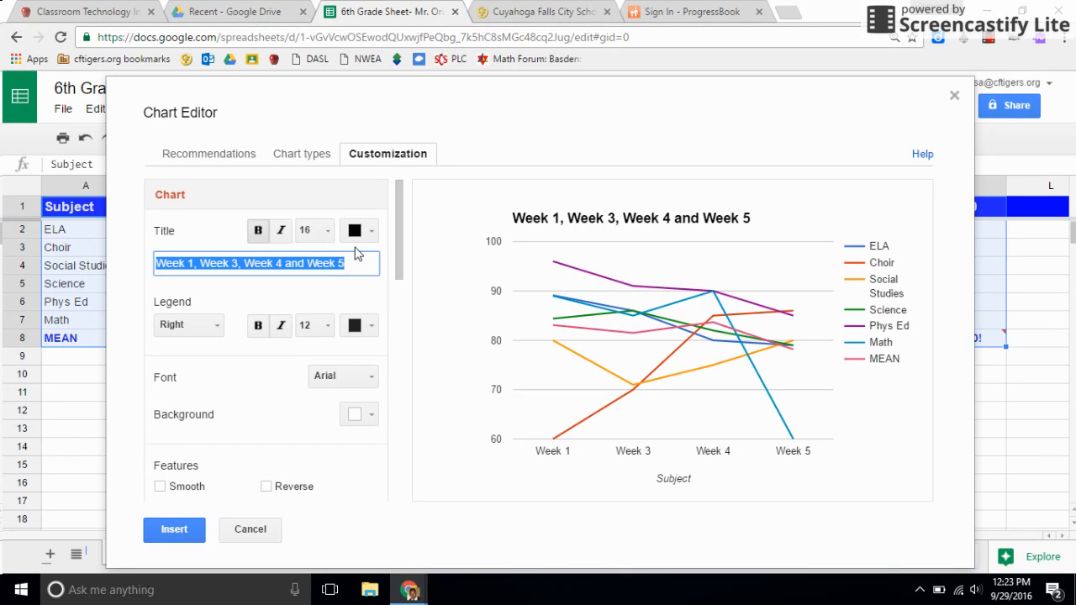
text(Mr. Oris's 1st Quarter Grades)
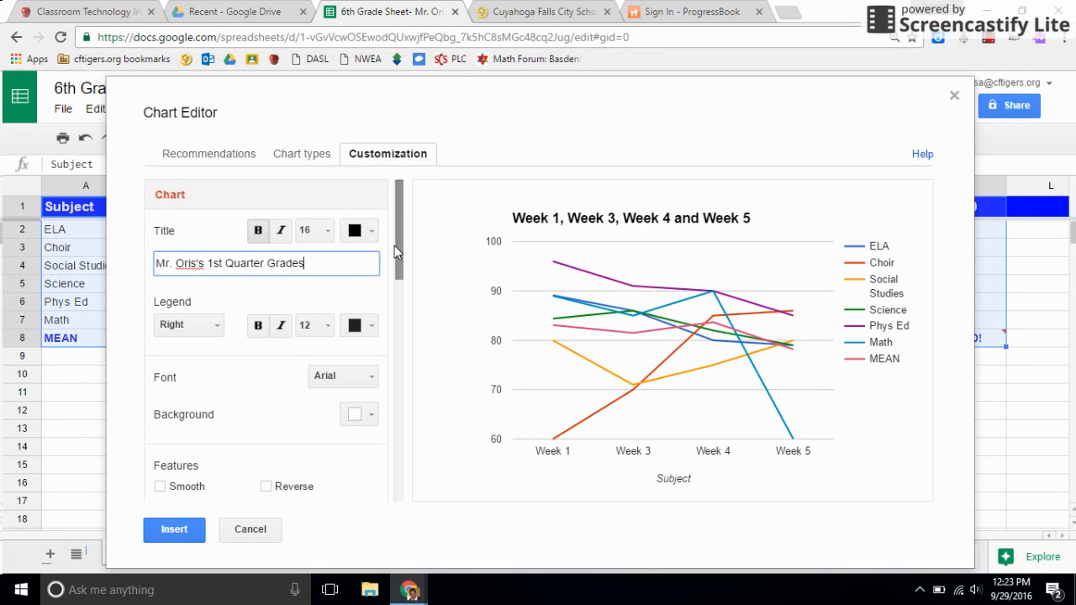
Set the horizontal axis title to Weeks
drag(395, 246, 368, 334)
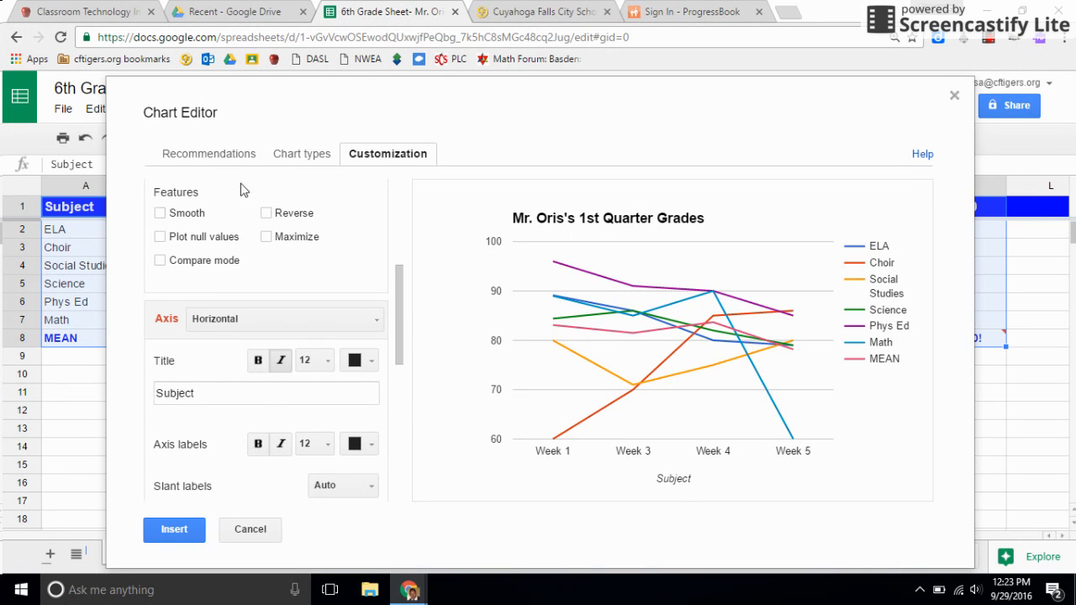
click(286, 156)
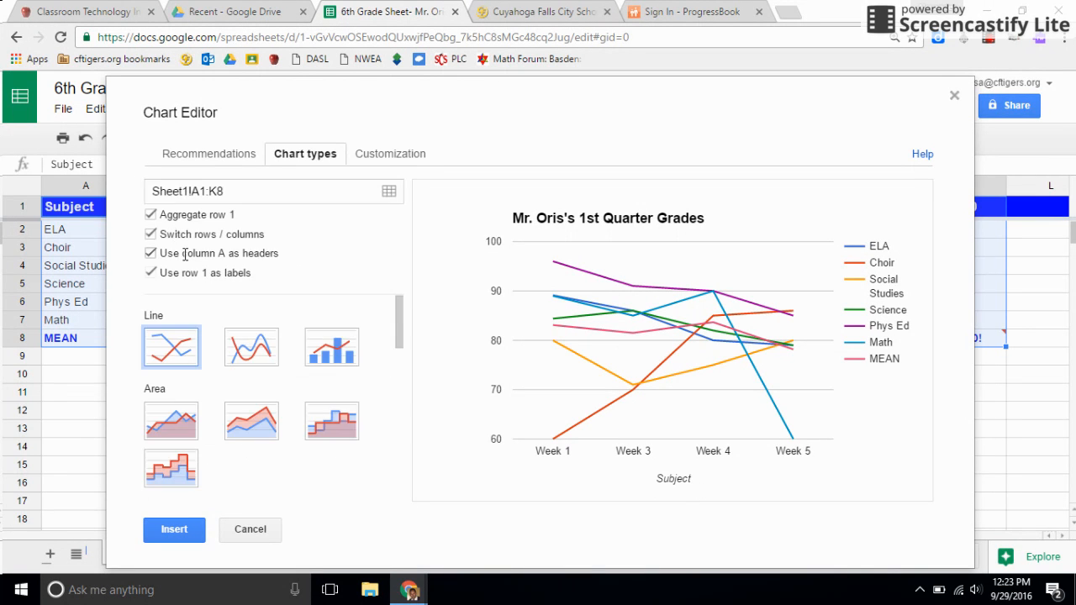
click(365, 159)
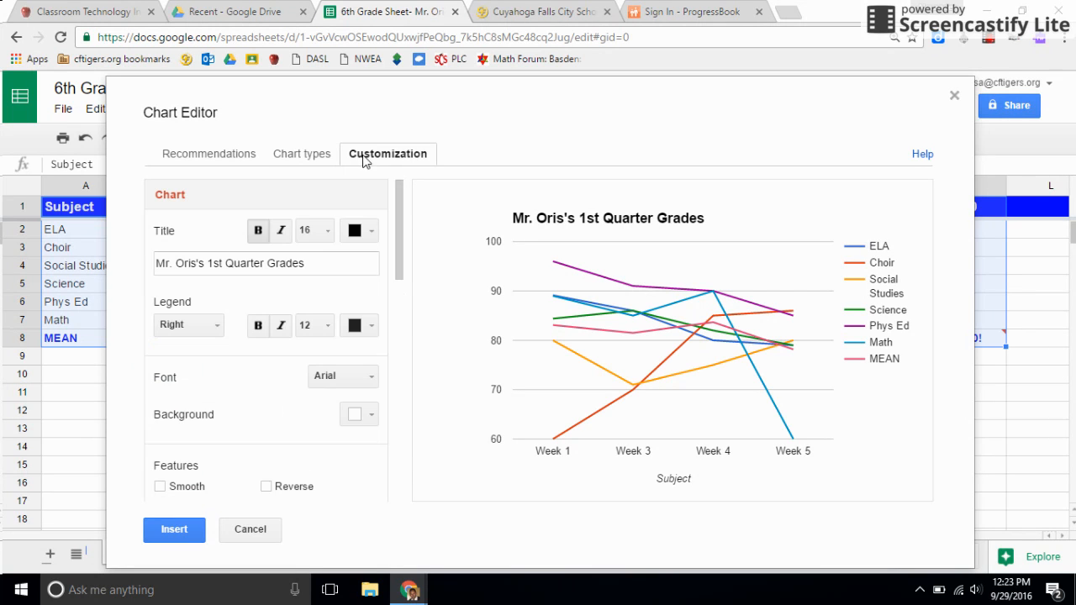
scroll(262, 328, down, 5)
drag(225, 430, 138, 431)
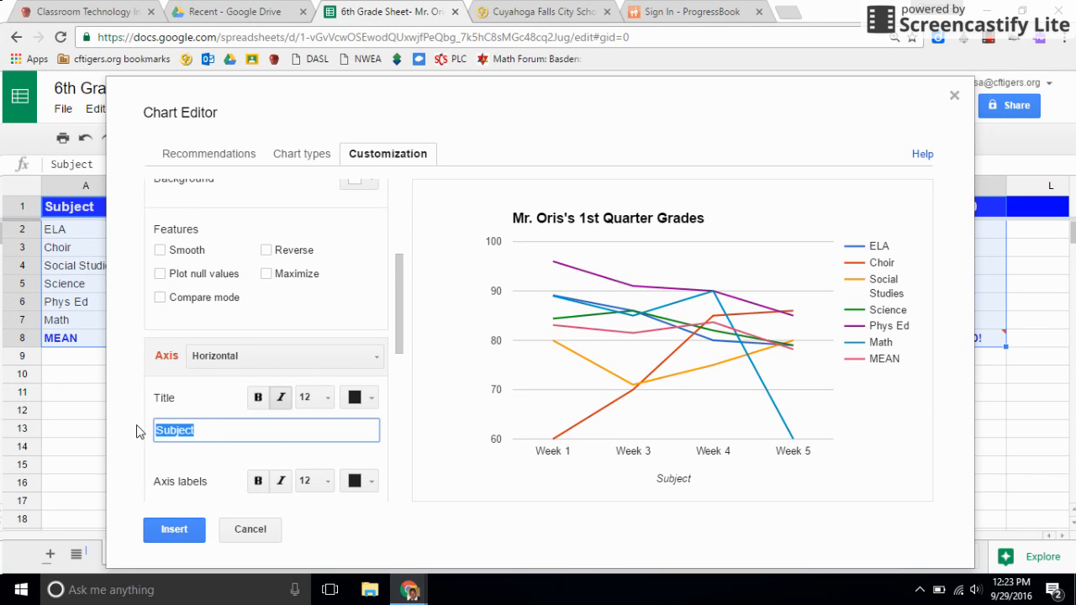
text(Weeks)
click(555, 484)
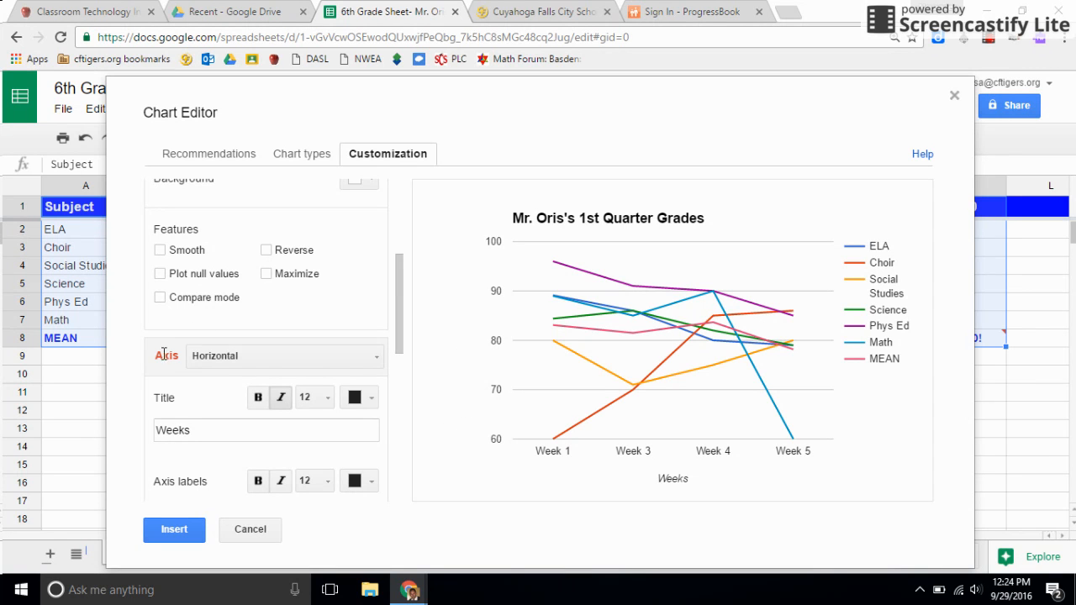
Set the left vertical axis title to Percentage
click(227, 357)
click(242, 409)
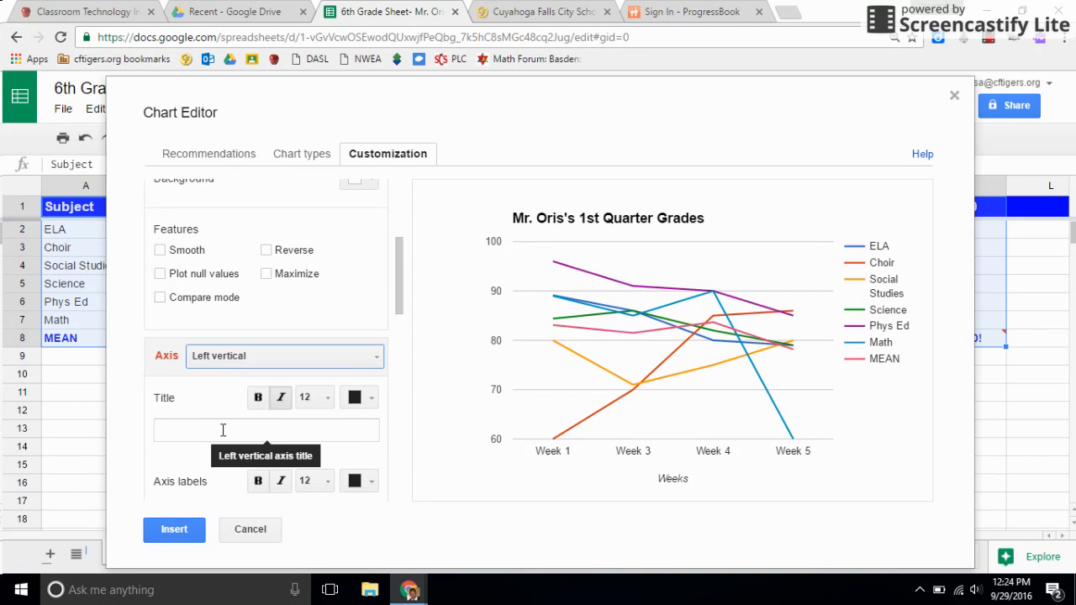
click(313, 428)
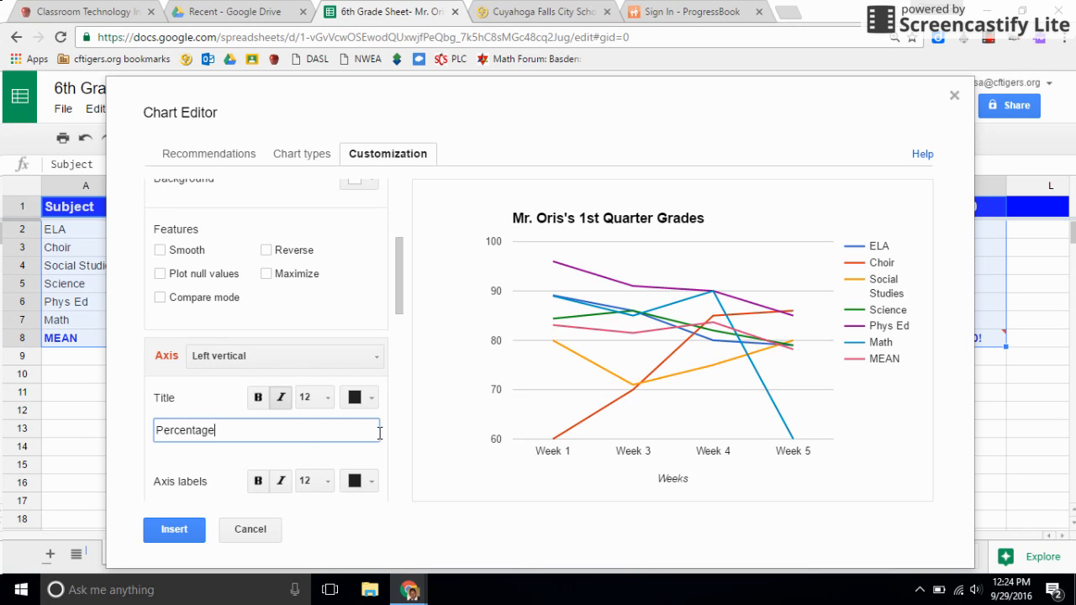
Set the left vertical axis minimum to 0 and maximum to 100
scroll(407, 408, down, 3)
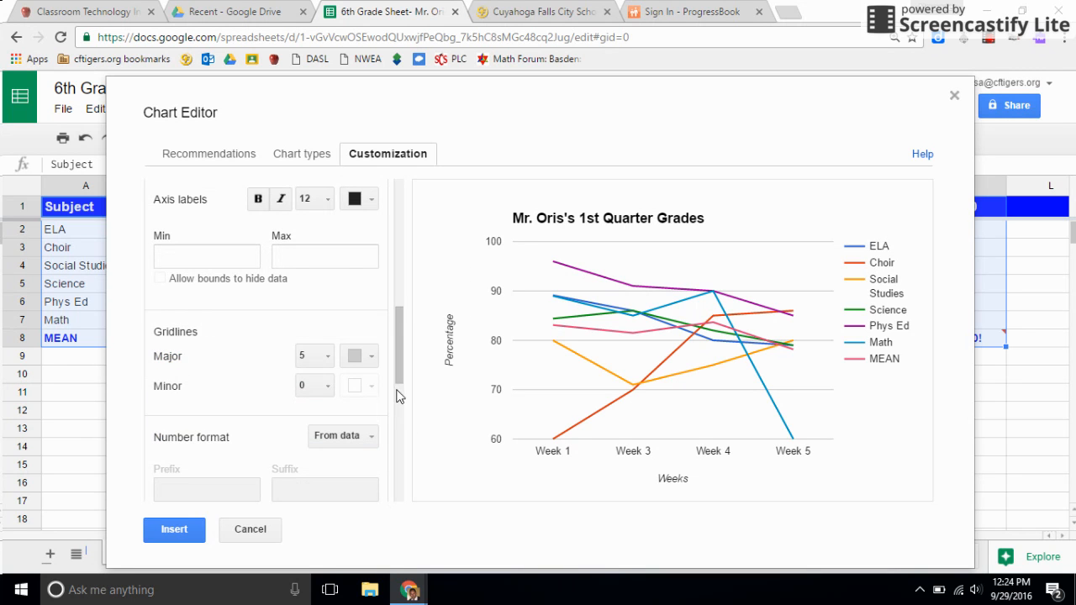
scroll(397, 359, up, 1)
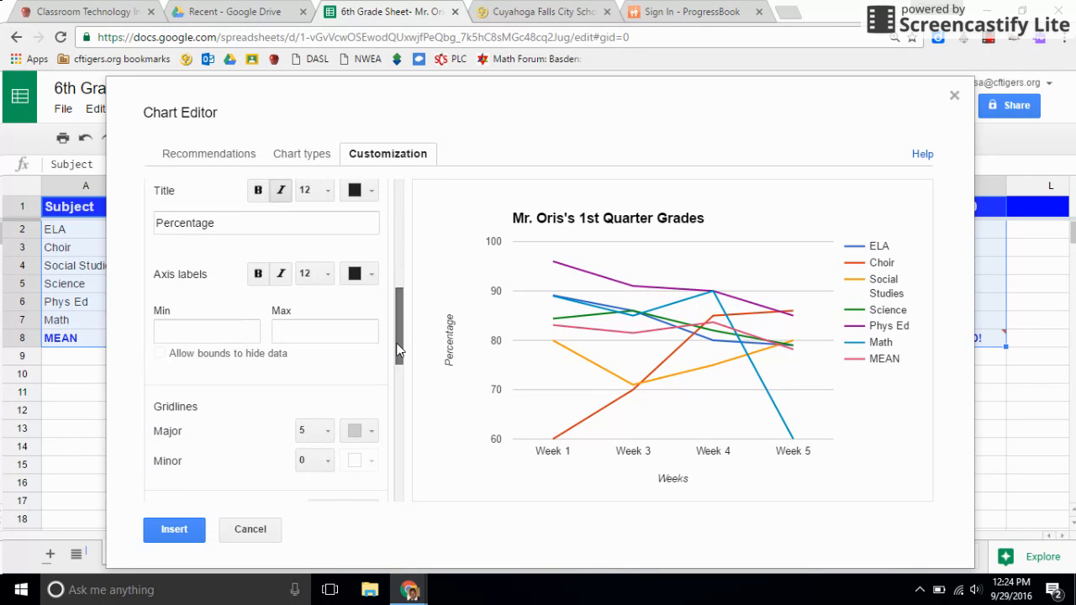
mouse_move(553, 440)
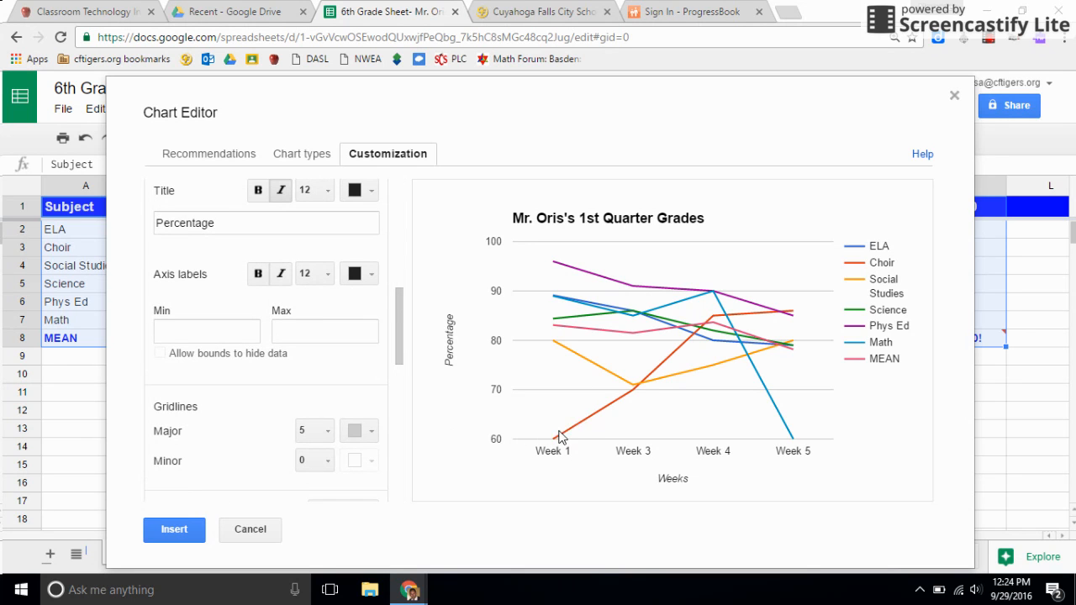
mouse_move(790, 437)
click(206, 330)
text(0)
click(300, 341)
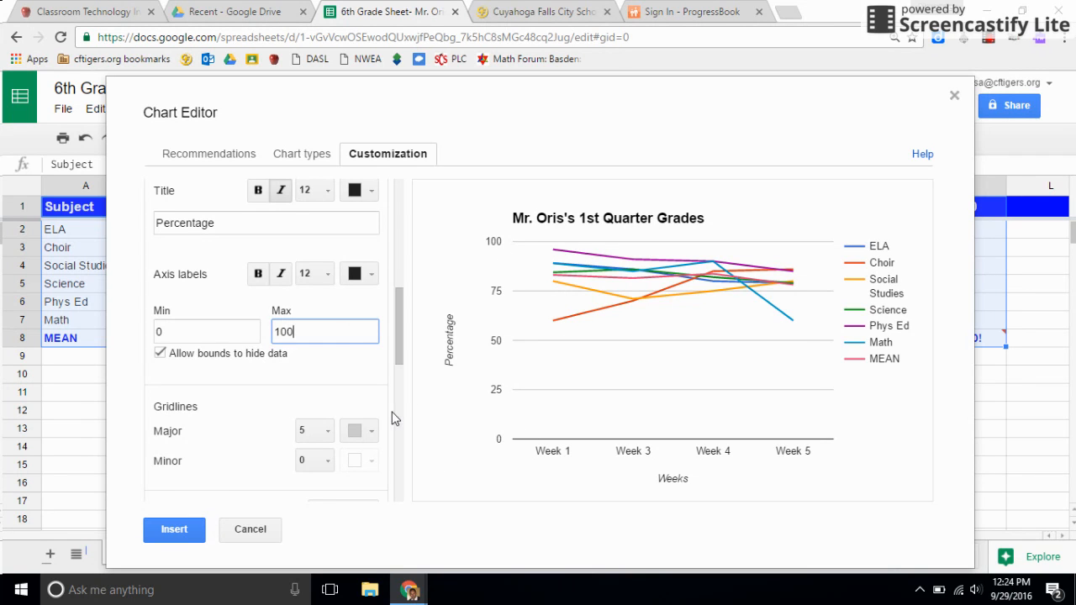
Insert the customized line chart into the sheet
mouse_move(399, 351)
mouse_down()
mouse_move(411, 418)
mouse_move(416, 336)
mouse_up()
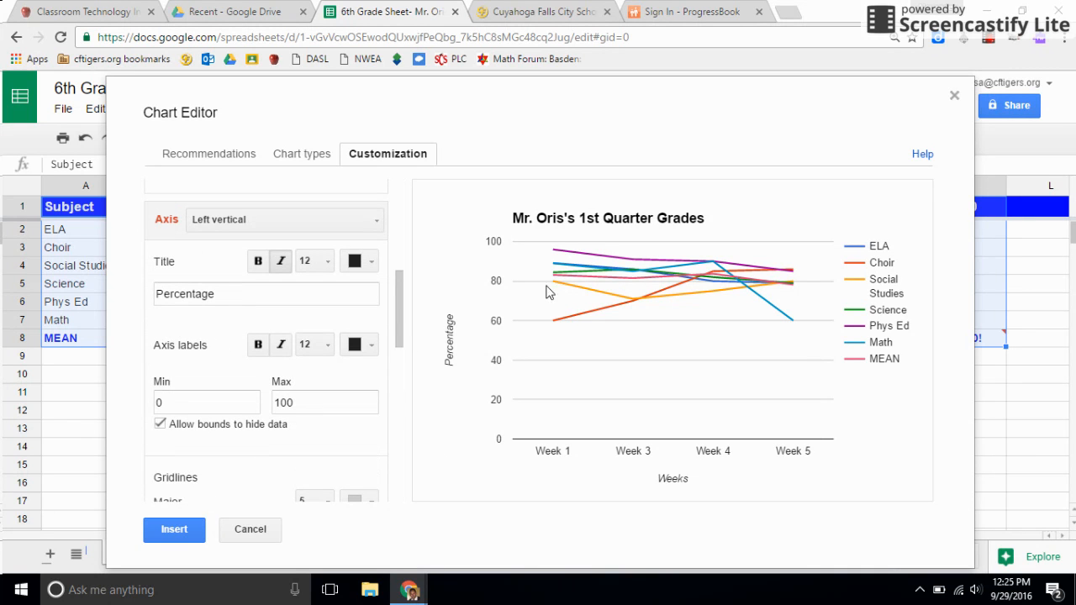
click(160, 537)
scroll(557, 312, down, 2)
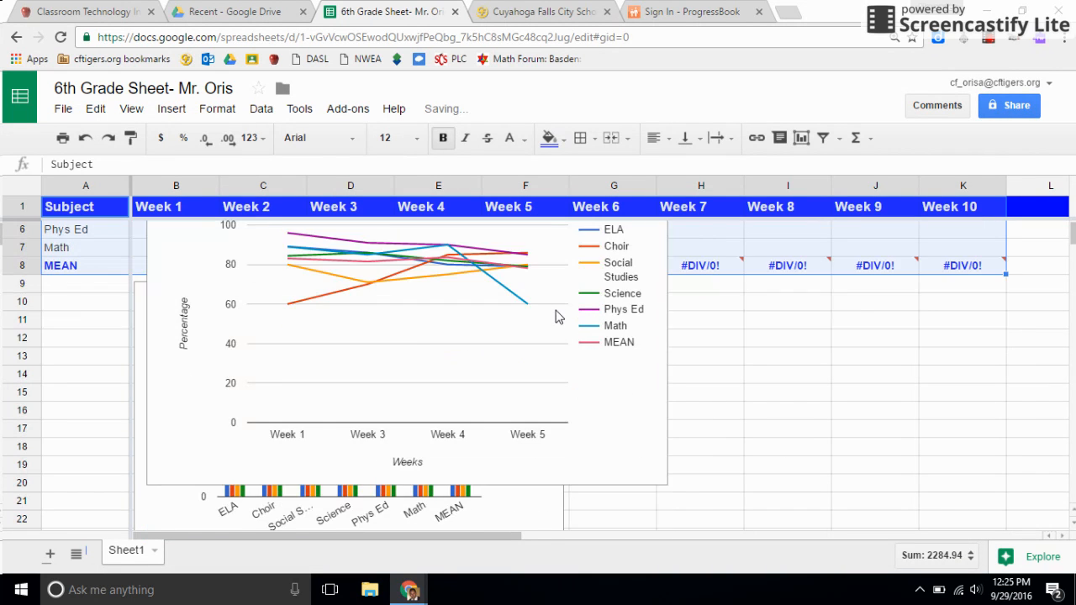
scroll(370, 322, up, 2)
Move the new line chart beside the existing column chart below the data table
click(140, 437)
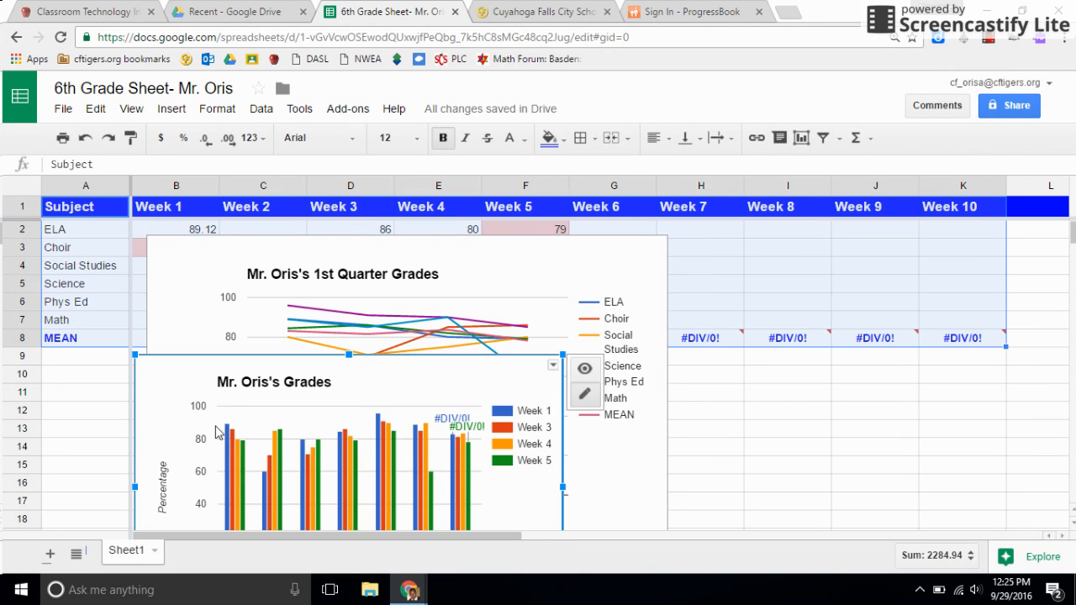
click(181, 286)
drag(211, 260, 628, 372)
drag(565, 351, 692, 428)
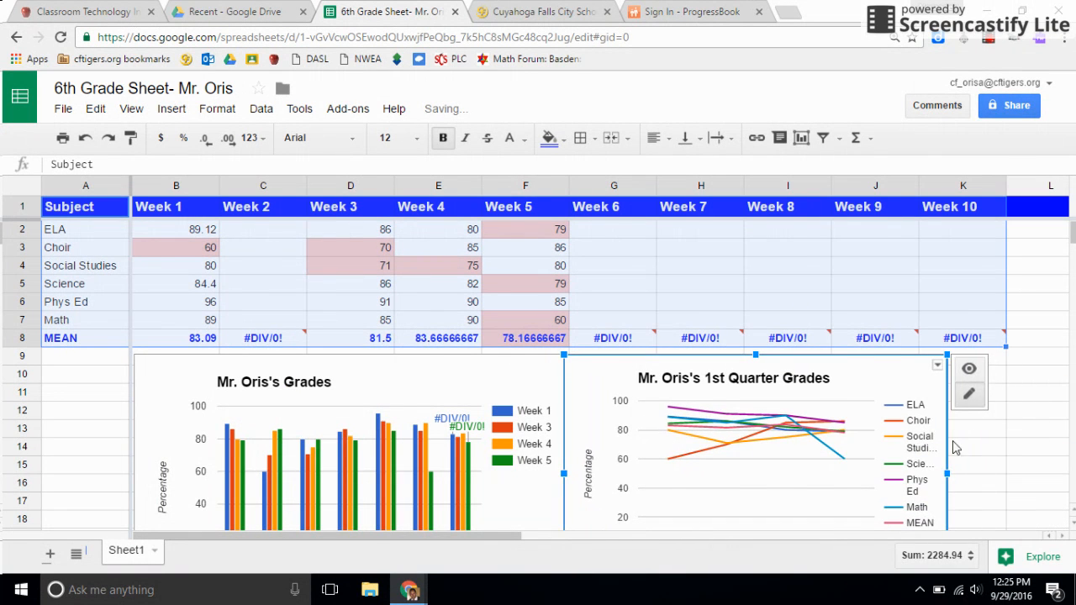
scroll(967, 492, down, 1)
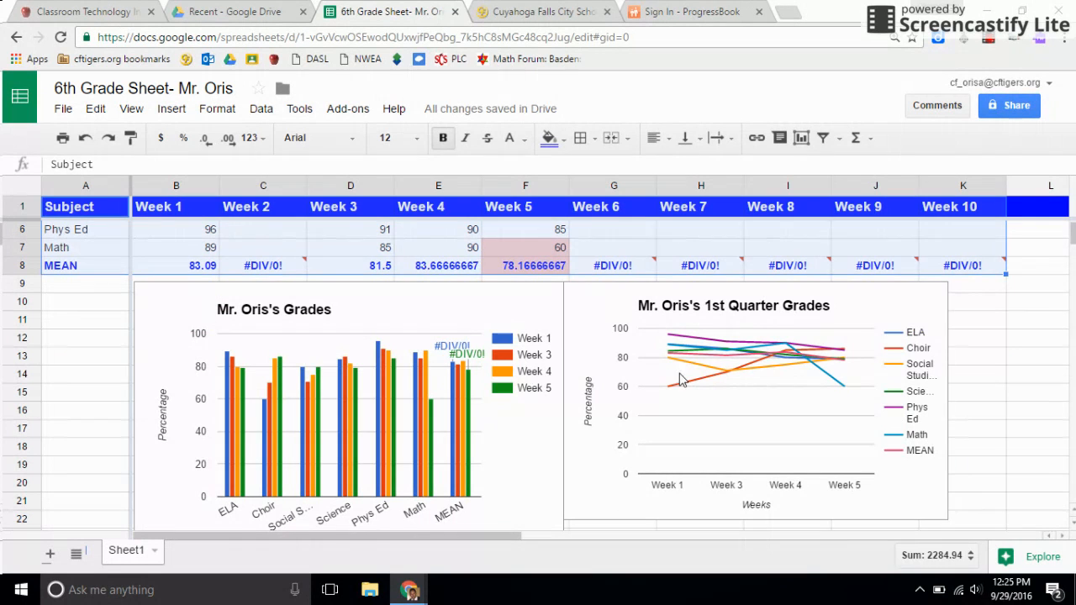
drag(600, 322, 618, 332)
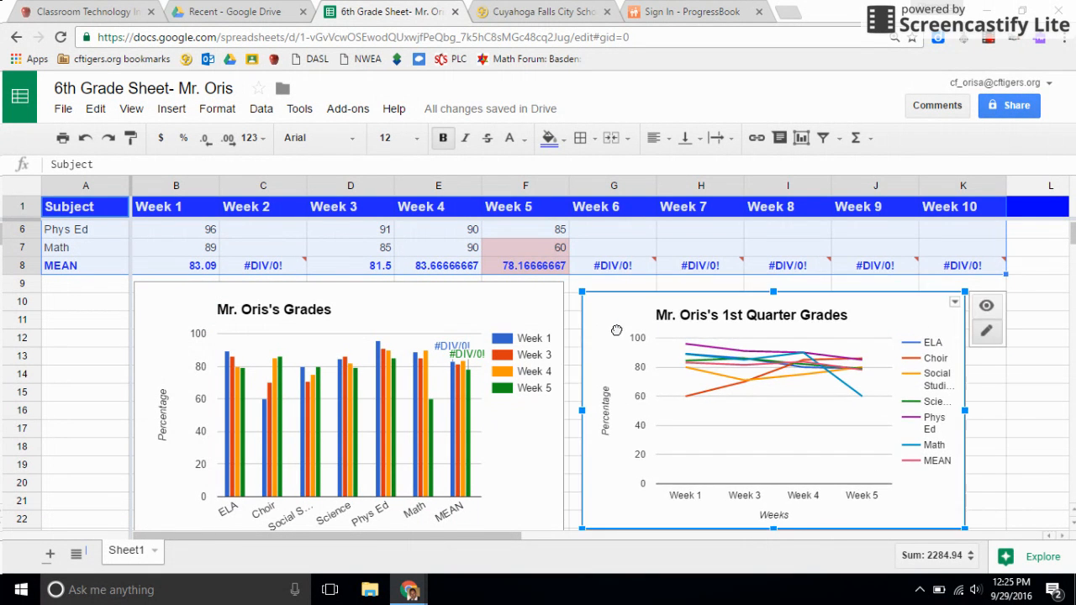
scroll(706, 412, up, 1)
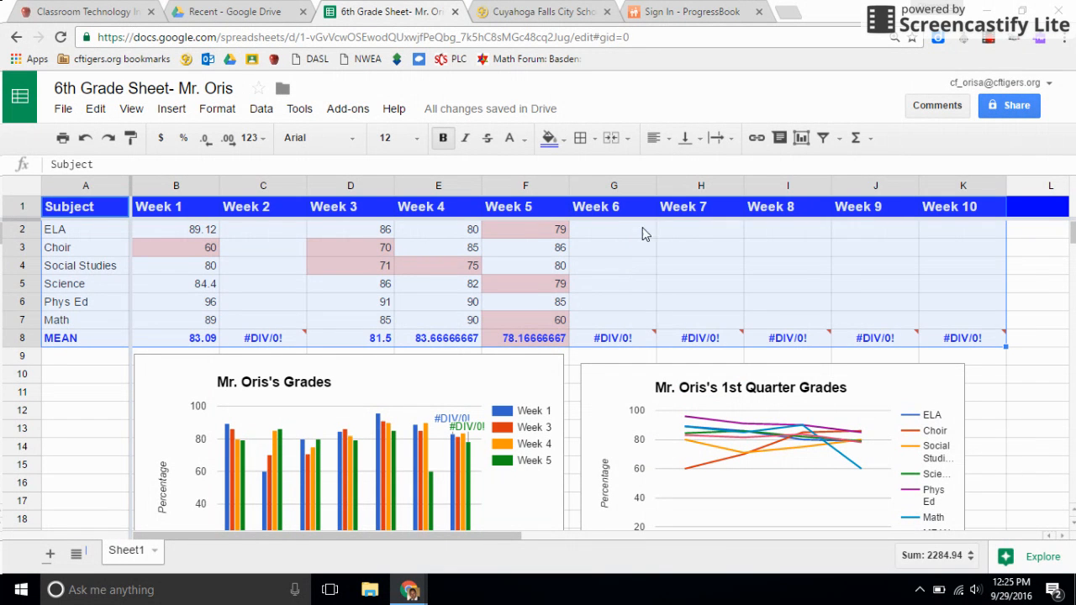
Enter 85 as the ELA grade for Week 7
click(697, 232)
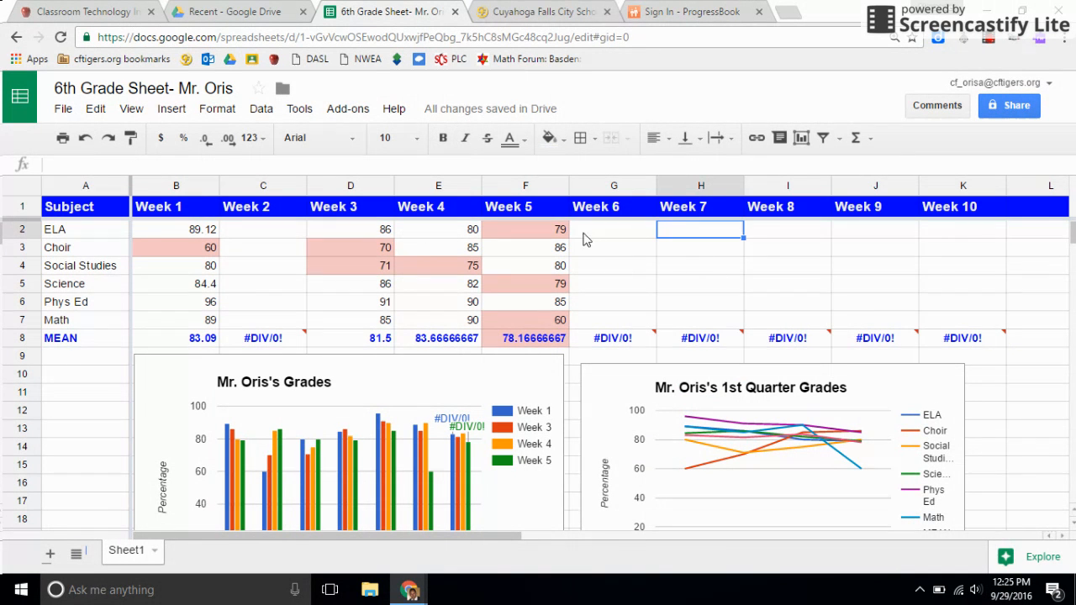
text(85)
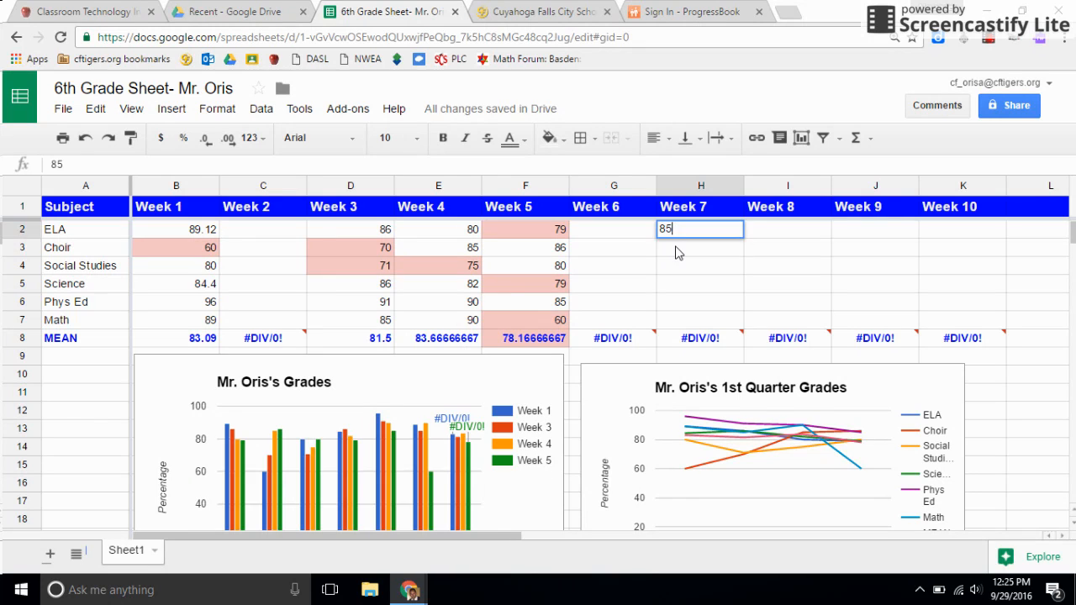
key(Return)
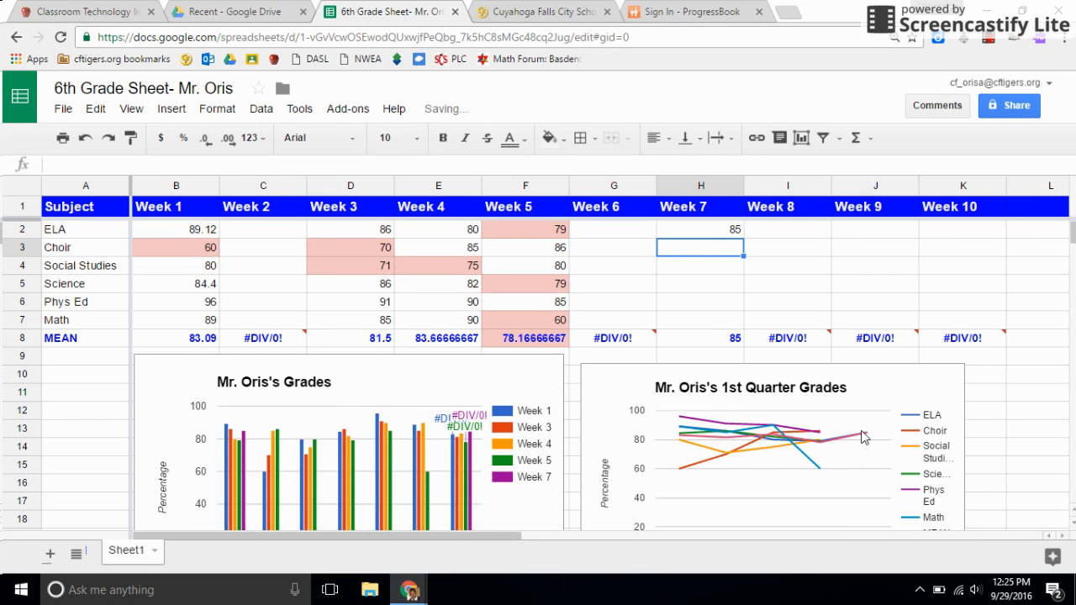
scroll(833, 455, down, 2)
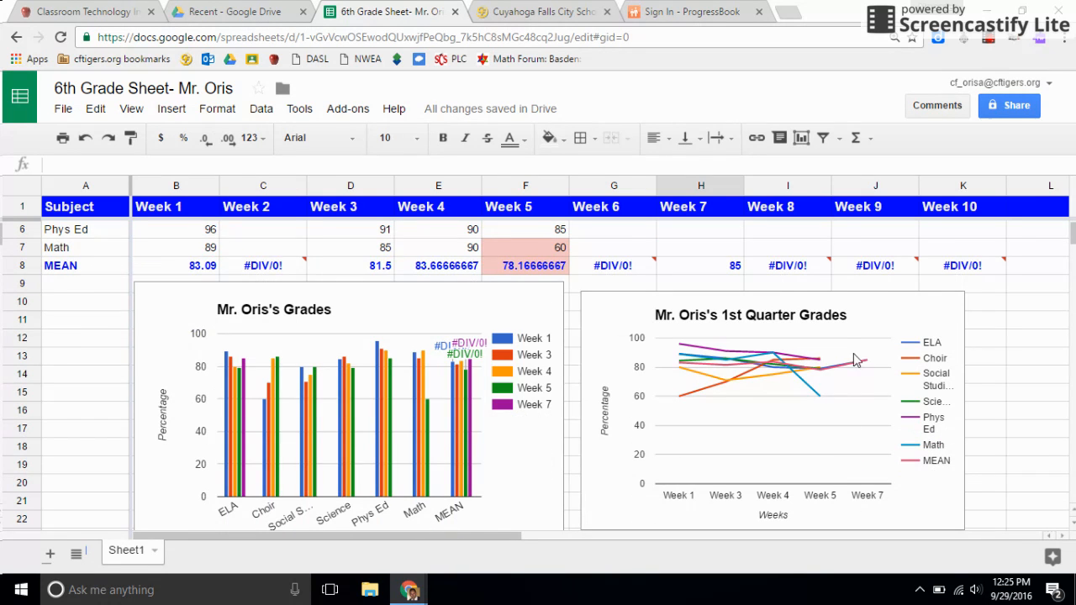
scroll(641, 282, up, 2)
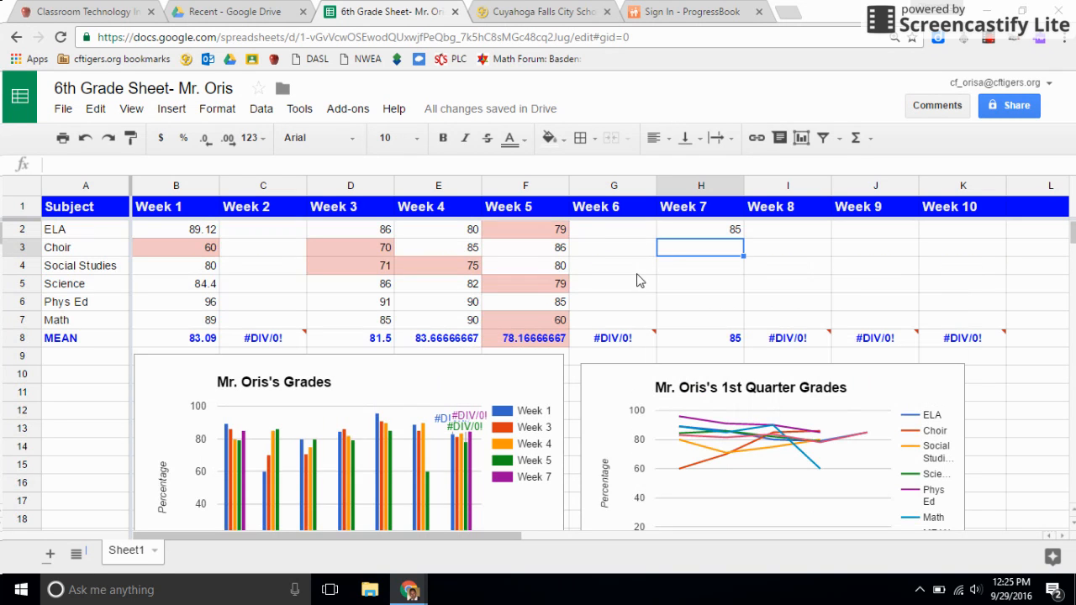
scroll(790, 319, down, 2)
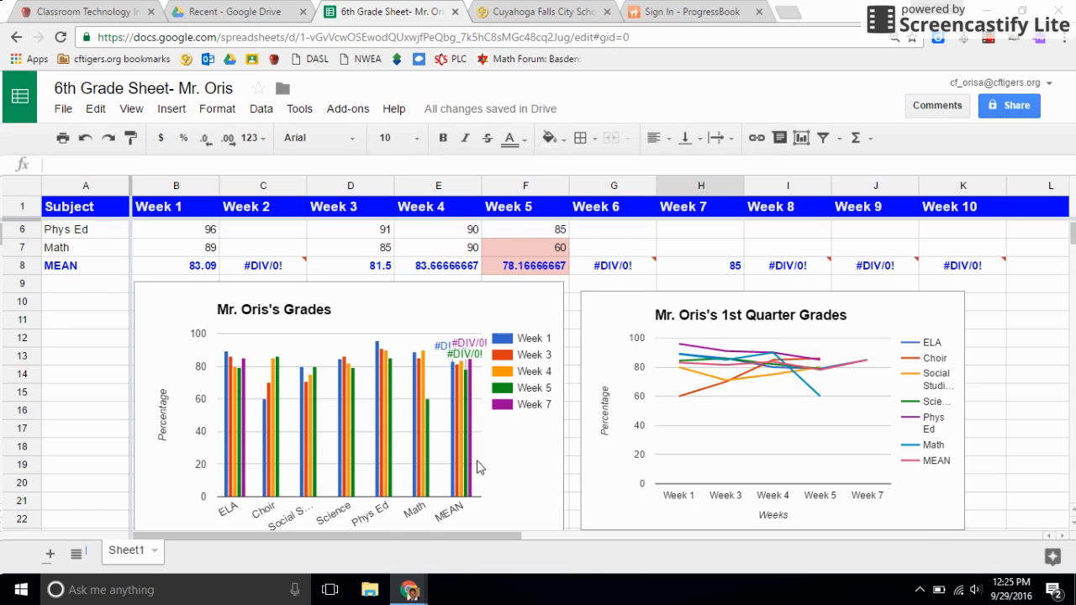
scroll(730, 420, up, 2)
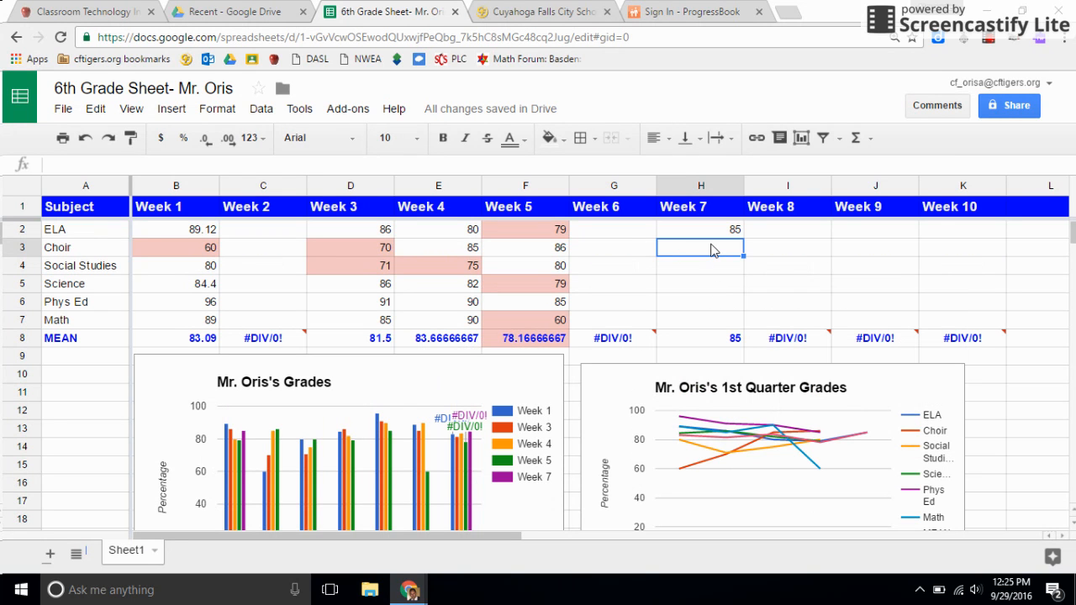
Enter the remaining Week 7 grades: Choir 80, Social Studies 72, Science 80, Phys Ed 82, Math 96
text(80)
key(Return)
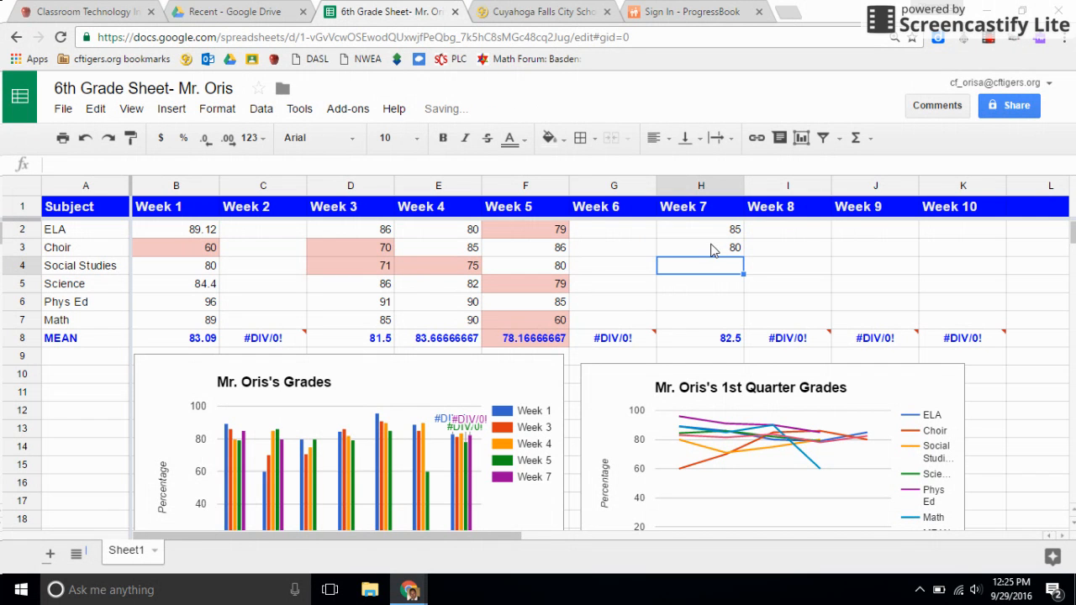
text(72)
key(Return)
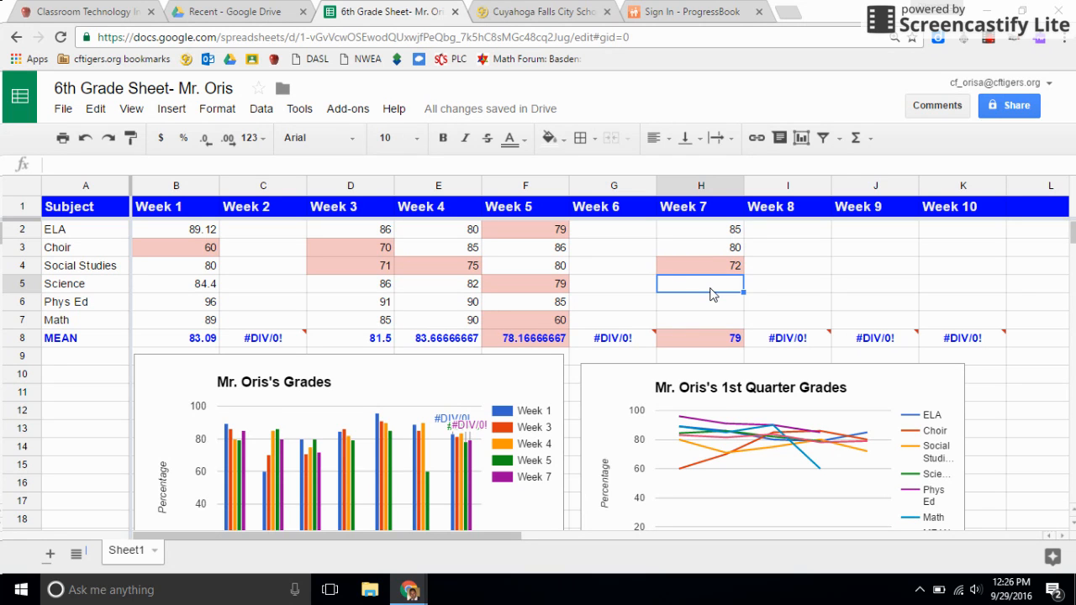
text(80)
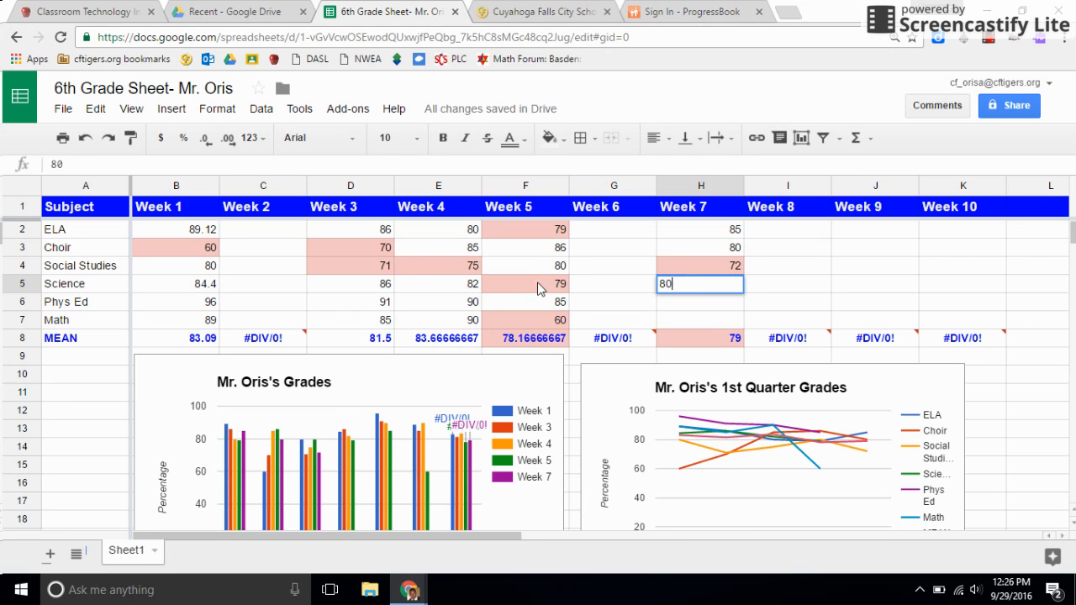
key(Return)
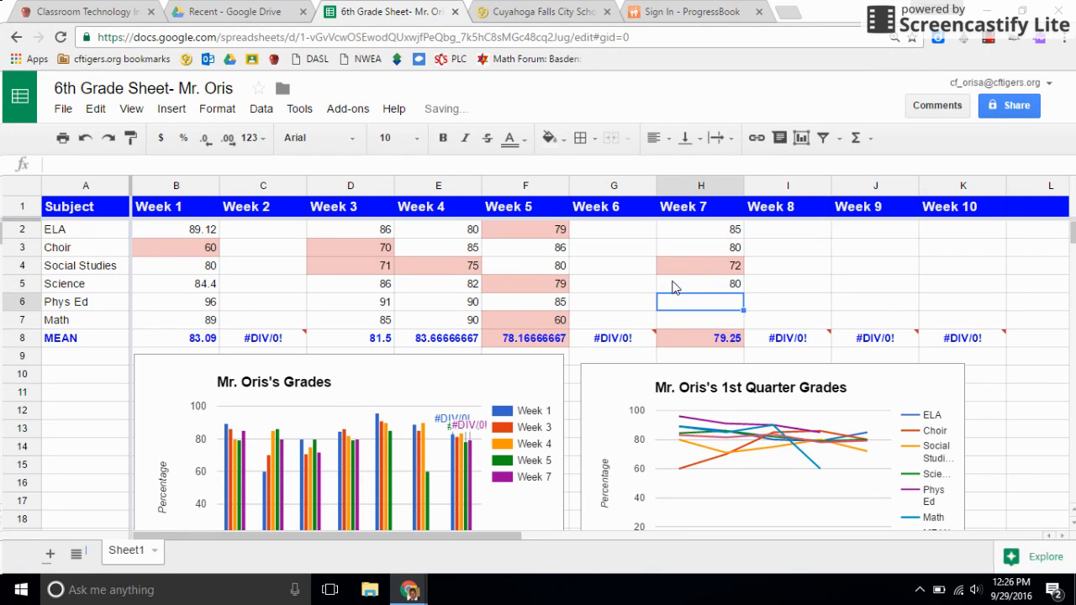
text(82)
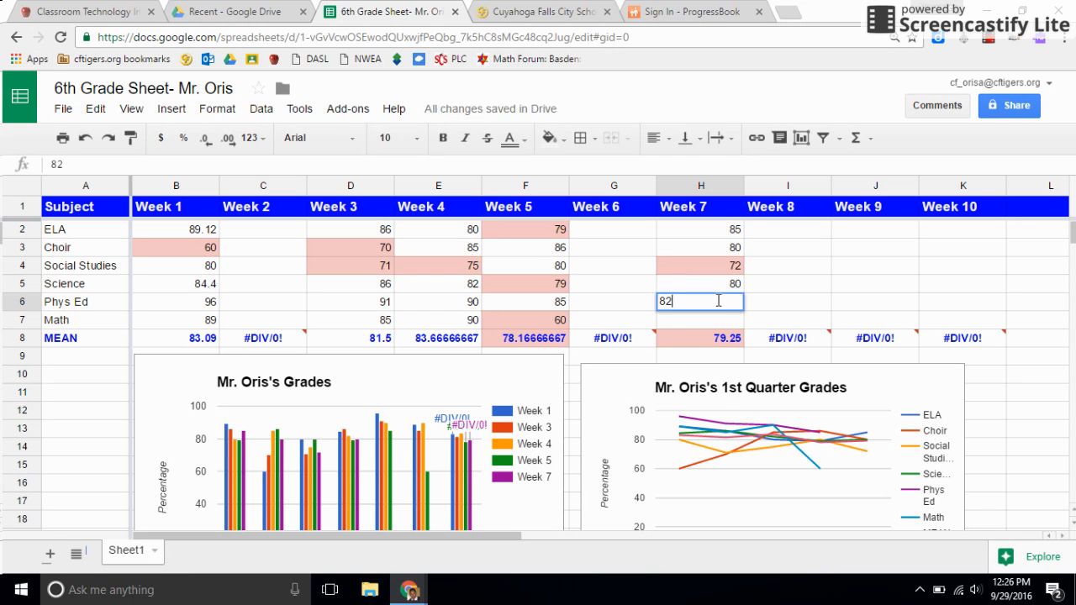
key(Return)
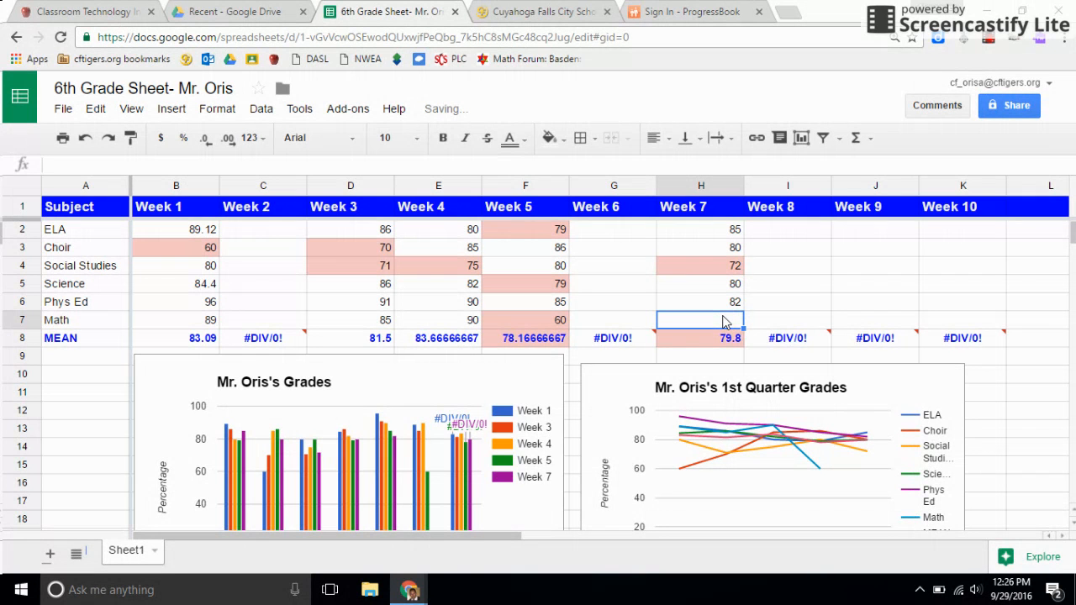
text(96)
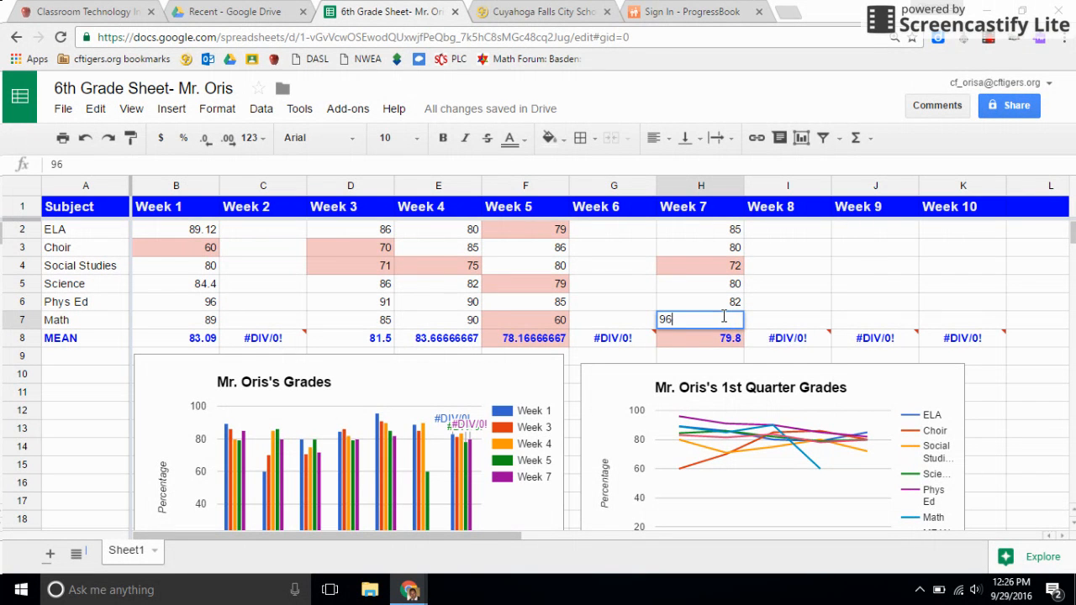
key(Return)
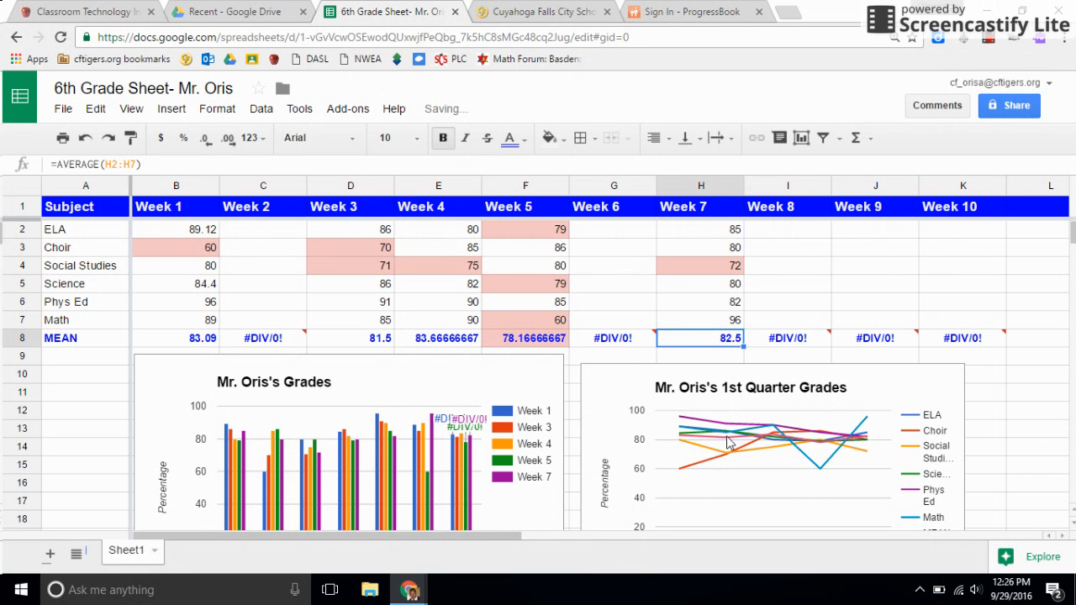
Review both charts below the table to see the Week 7 data reflected
scroll(728, 450, down, 2)
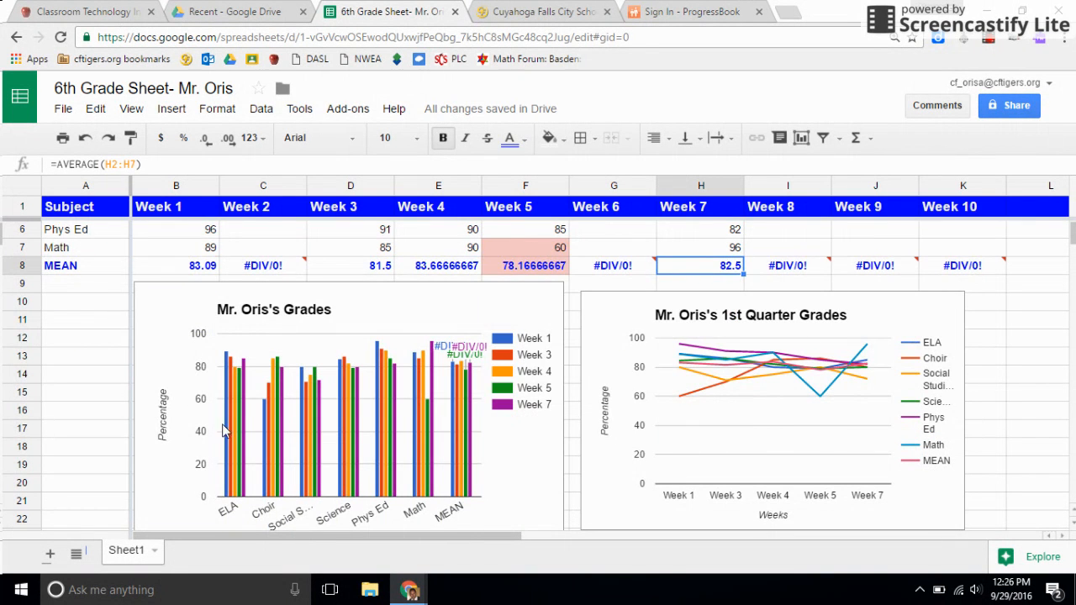
scroll(277, 404, up, 2)
scroll(276, 405, down, 4)
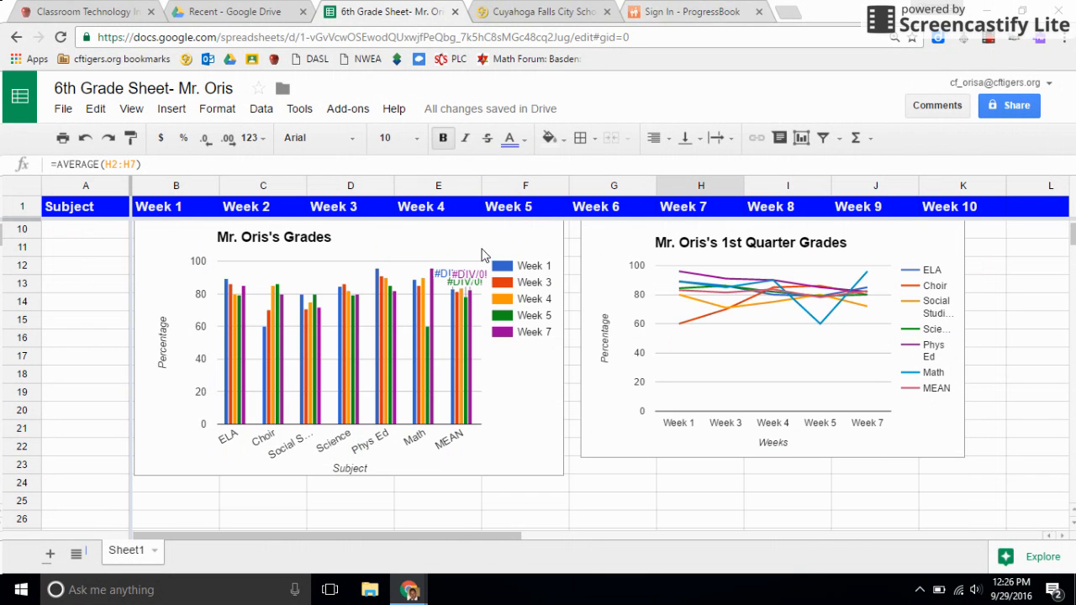
scroll(344, 383, up, 4)
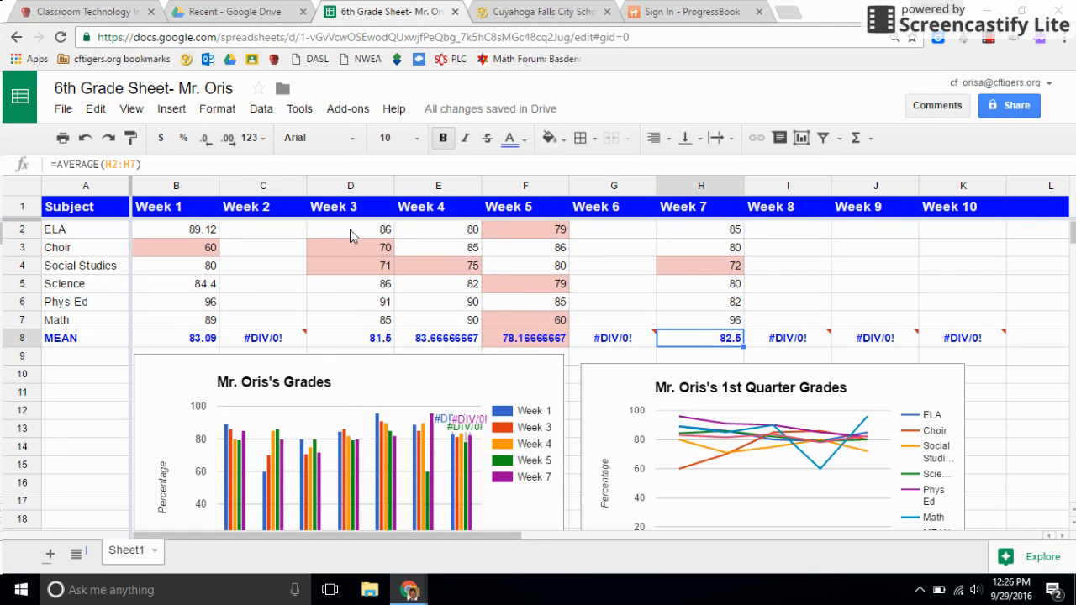
scroll(368, 272, down, 1)
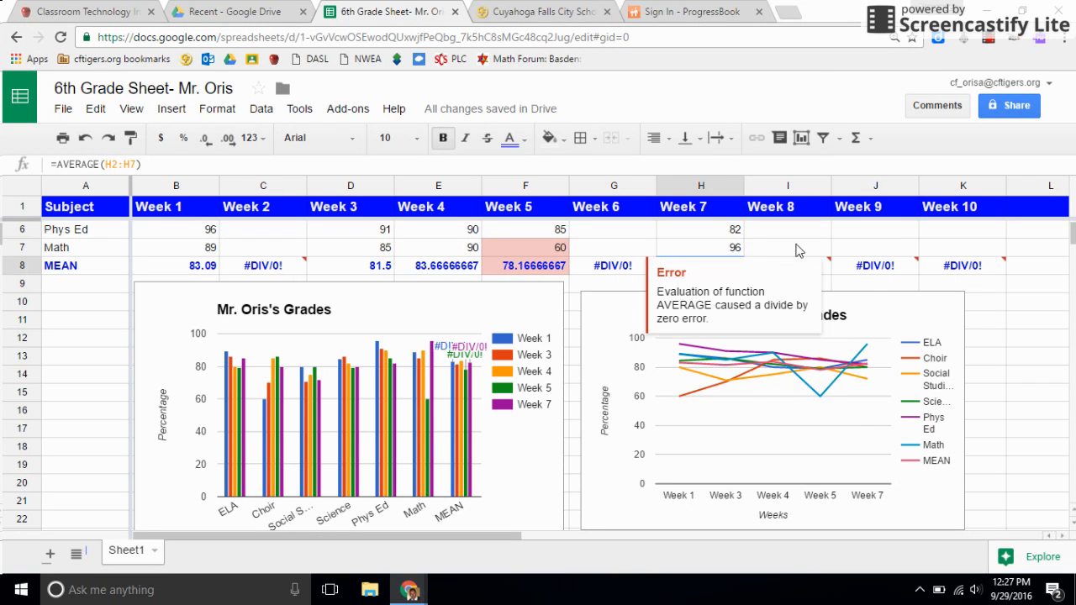
scroll(631, 220, up, 2)
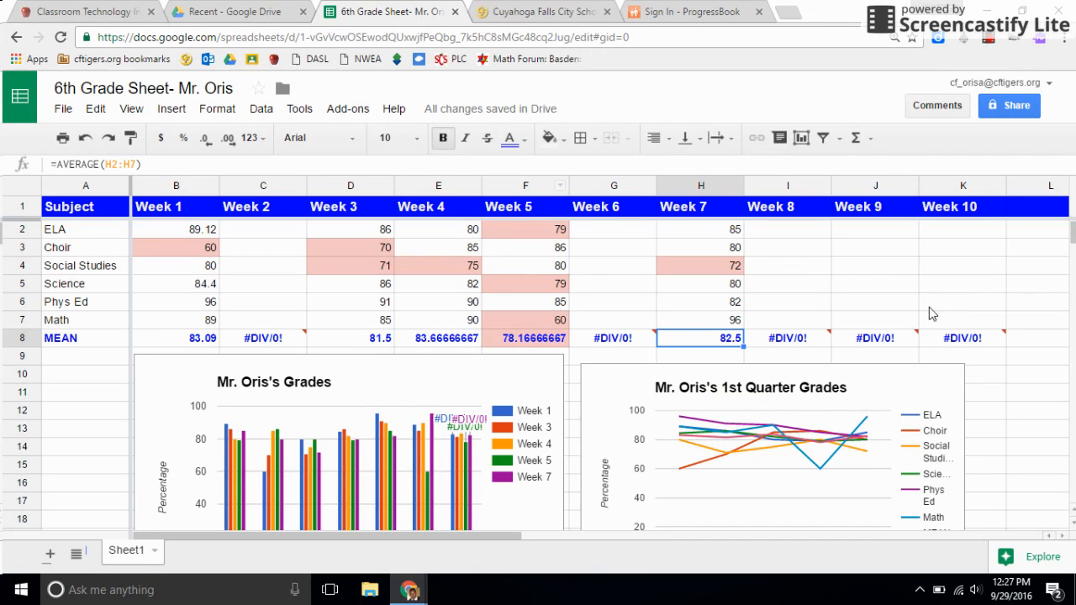